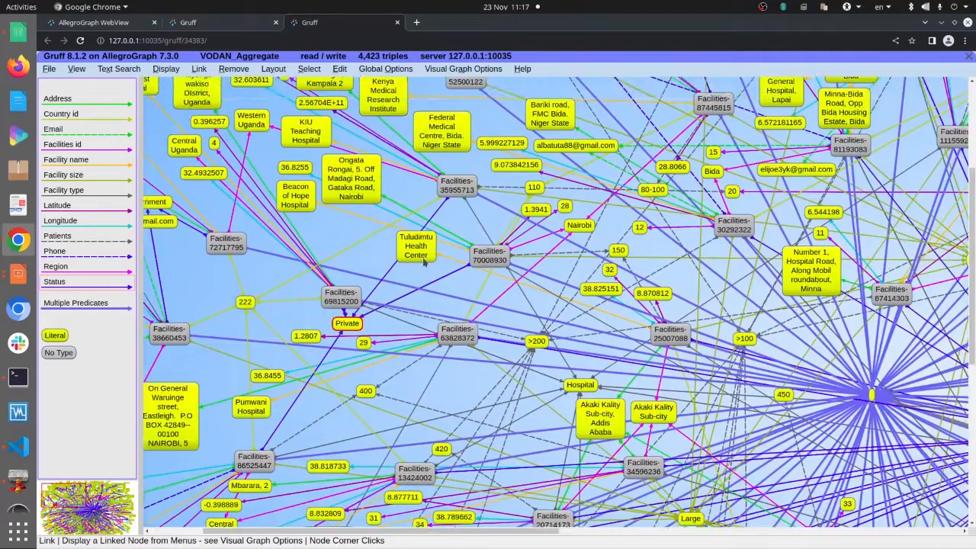
# Examine the facility nodes and their links across the VODAN_Aggregate graph, from the Private and Government nodes to the Minna area.
pyautogui.hscroll(2, 425, 263)
pyautogui.scroll(-6, 425, 262)
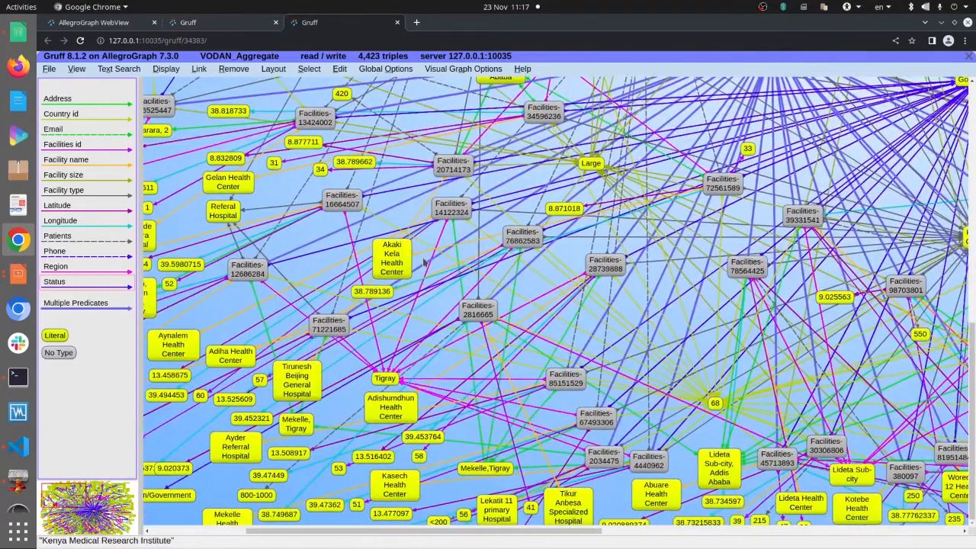
pyautogui.scroll(6, 425, 262)
pyautogui.hscroll(4, 425, 262)
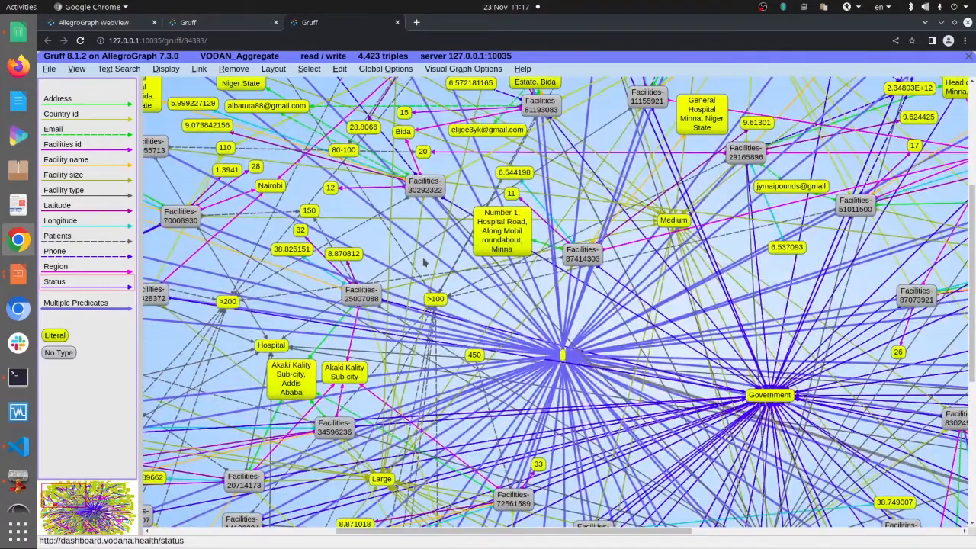
pyautogui.scroll(4, 425, 262)
pyautogui.hscroll(8, 424, 263)
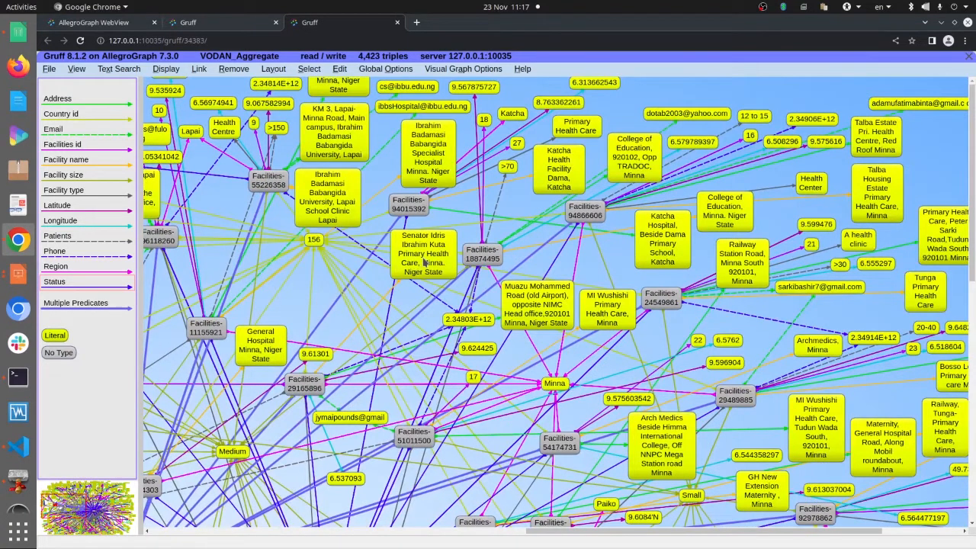
pyautogui.hscroll(3, 425, 262)
pyautogui.hscroll(-2, 425, 262)
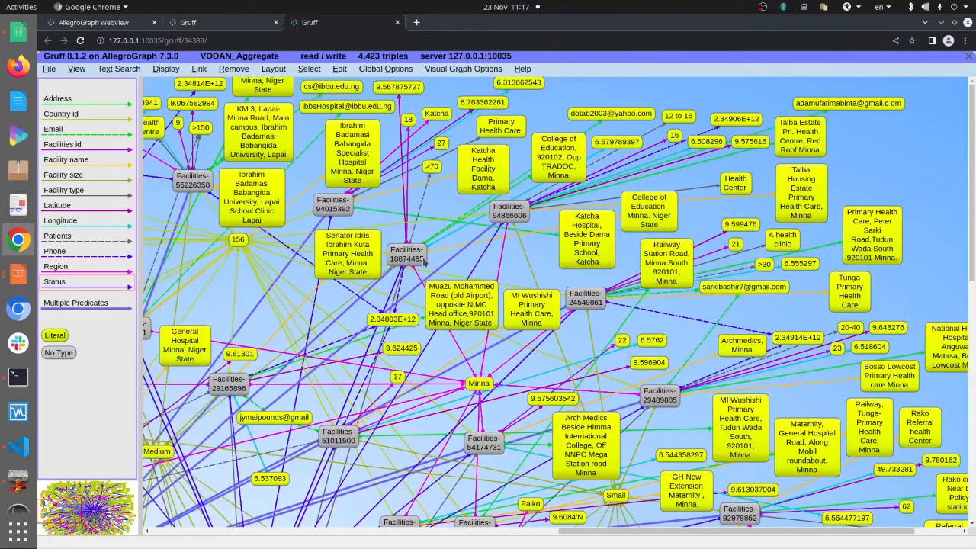
pyautogui.hscroll(-1, 424, 263)
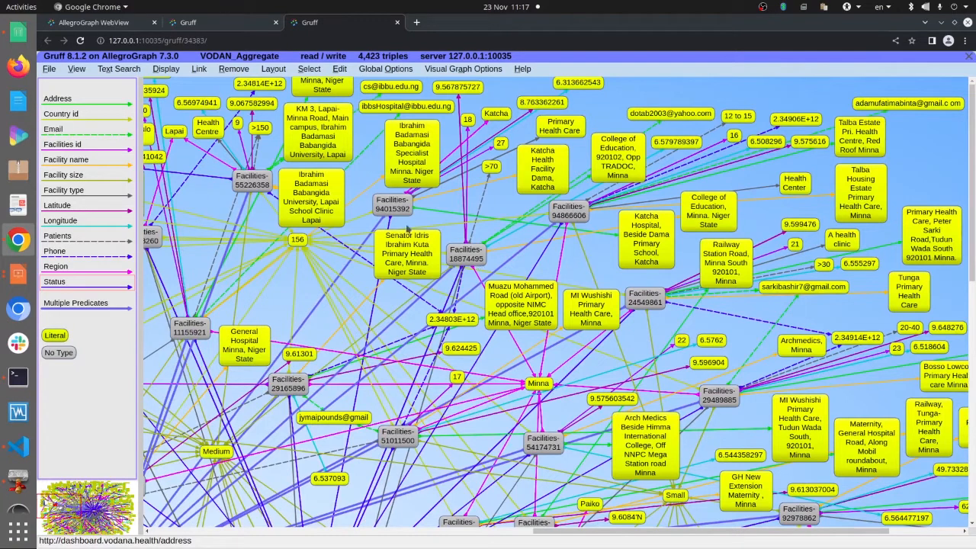
# Copy the List of Private Facilities query from SPARQL_Queries_On_Vodana.ttl in Visual Studio Code and return to Chrome.
pyautogui.hotkey('alt', 'Tab')
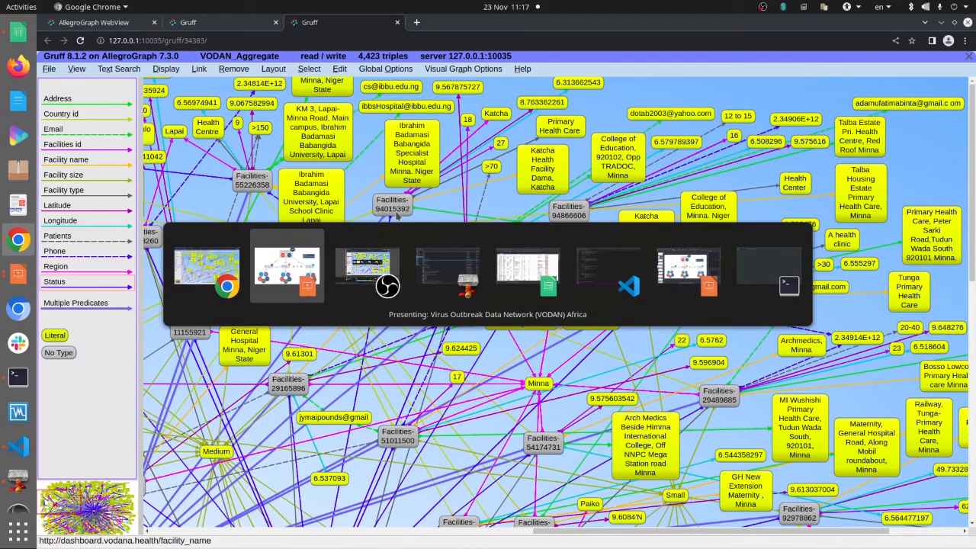
pyautogui.hotkey('alt', 'Tab')
pyautogui.hotkey('alt', 'Tab')
pyautogui.hotkey('alt', 'Tab')
pyautogui.hotkey('alt', 'Tab')
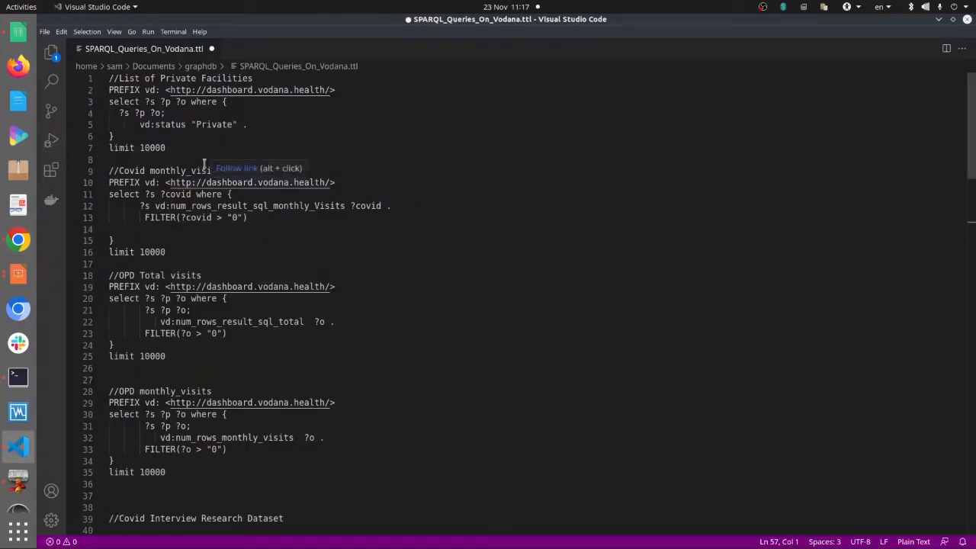
pyautogui.moveTo(187, 148); pyautogui.dragTo(102, 95)
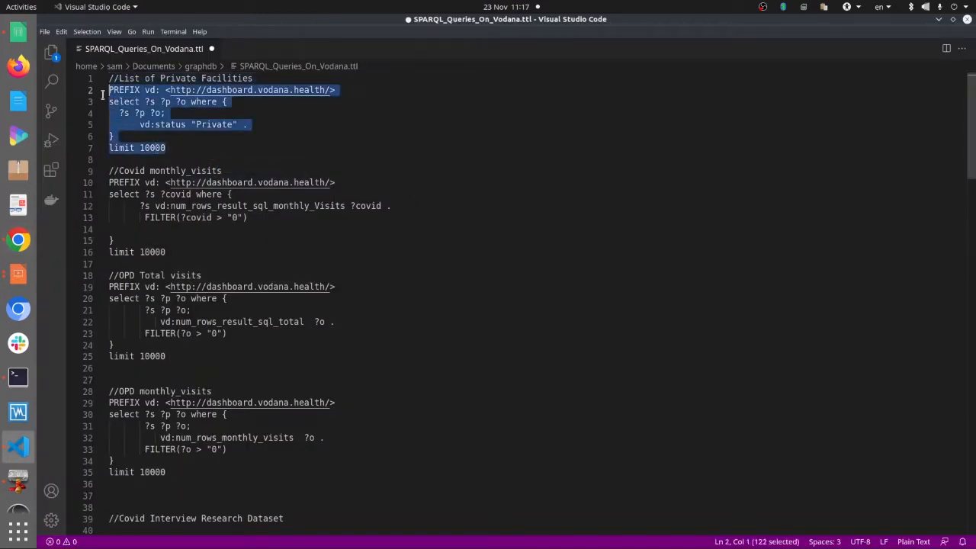
pyautogui.hotkey('alt', 'Tab')
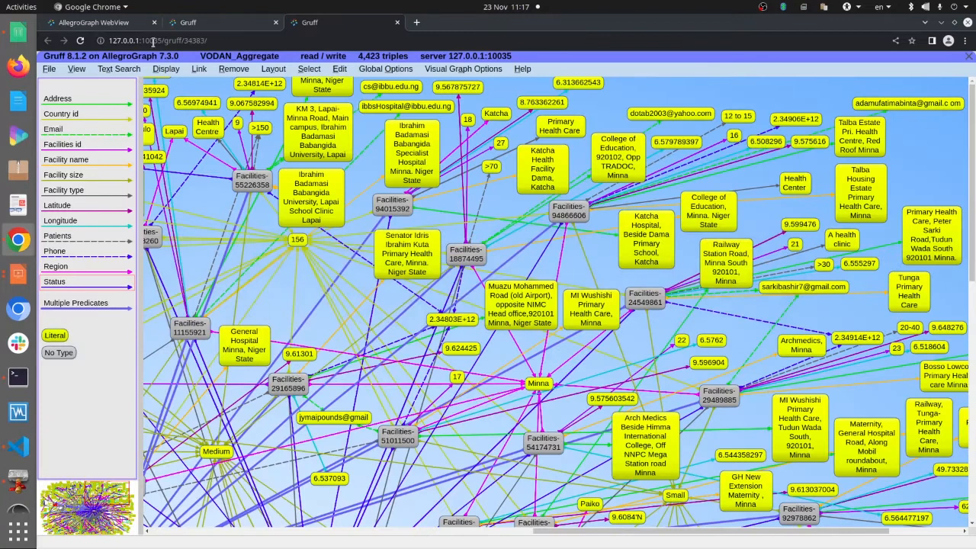
# Replace the SPARQL query in the other Gruff session with the vd:status "Private" query, limit 10000, and run it.
pyautogui.click(186, 25)
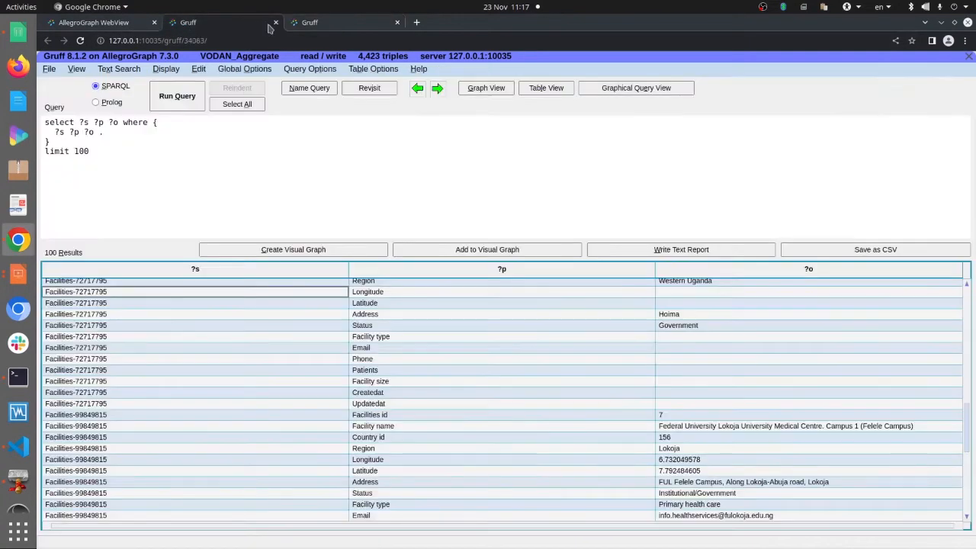
pyautogui.moveTo(90, 153); pyautogui.dragTo(45, 122)
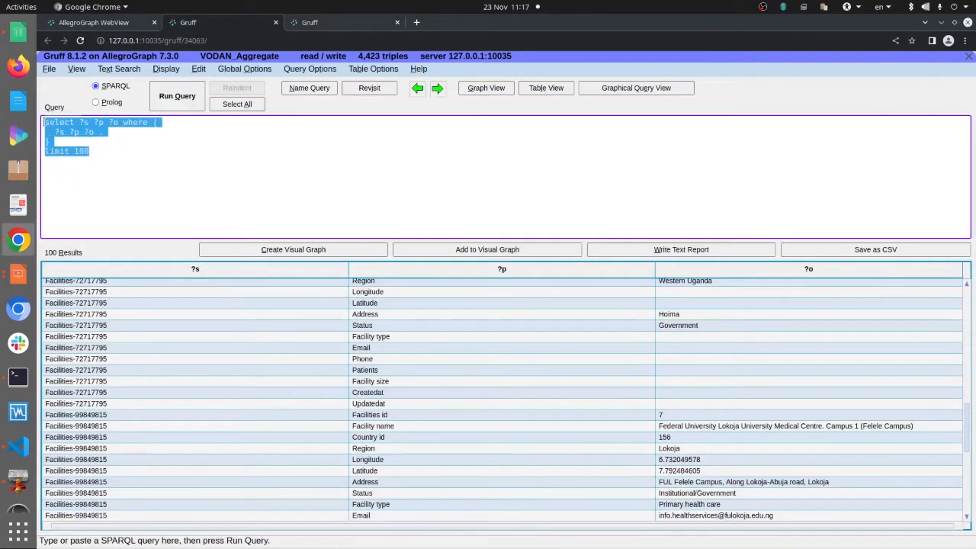
pyautogui.write('PREFIX vd: <http://dashboard.vodana.health/> select ?s ?p ?o where {   ?s ?p ?o;       vd:status "Private" . } limit 10000')
pyautogui.click(182, 101)
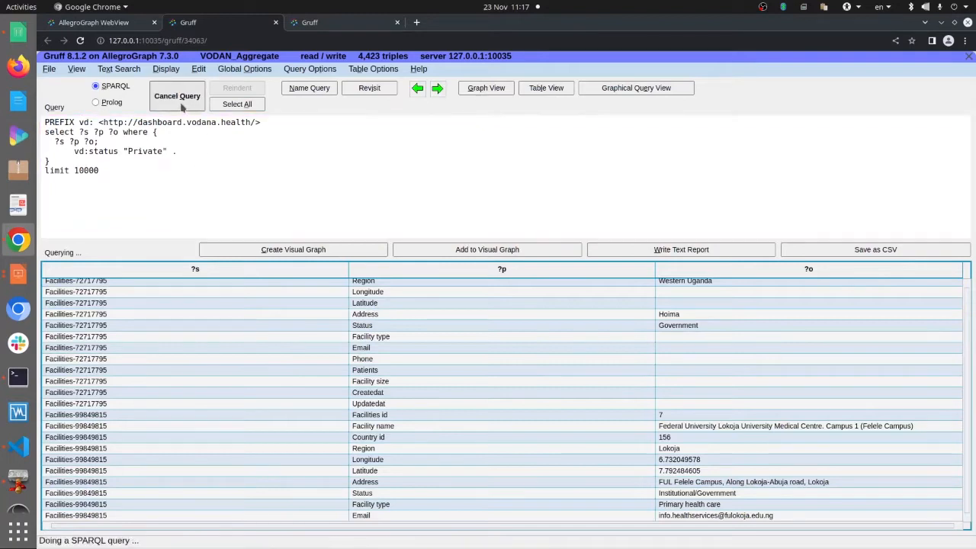
# Create a visual graph from the private facilities query results and look over its facility nodes.
pyautogui.click(287, 251)
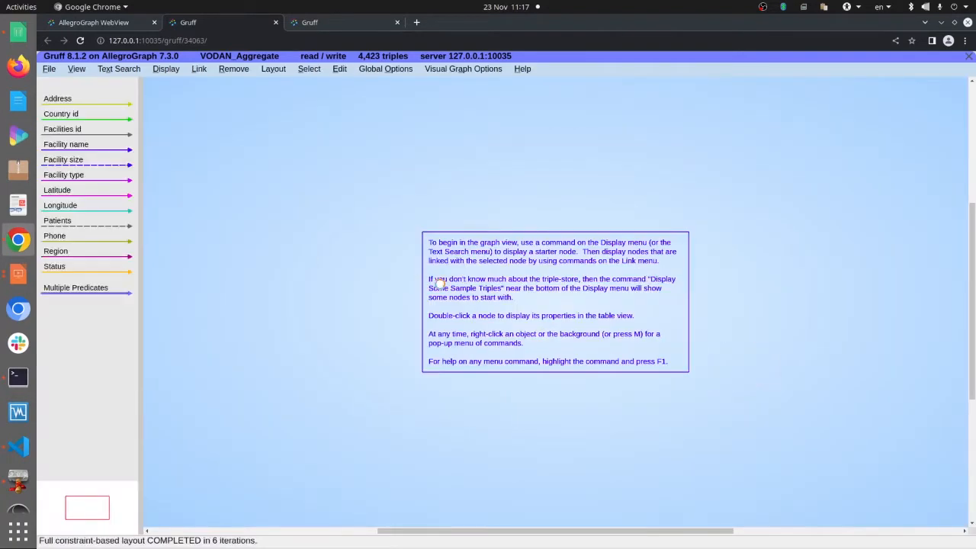
pyautogui.scroll(-2, 625, 272)
pyautogui.hscroll(-2, 625, 273)
pyautogui.scroll(1, 626, 272)
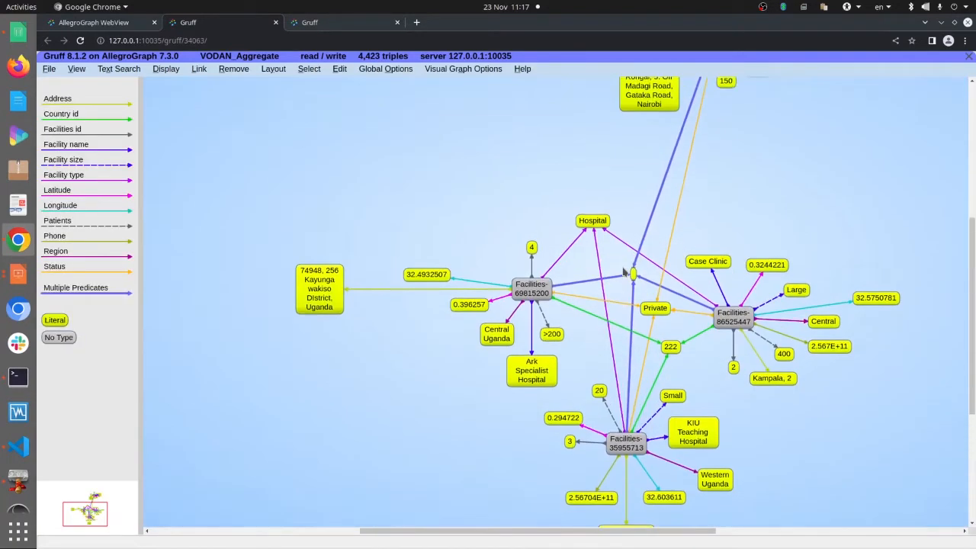
pyautogui.scroll(-5, 625, 272)
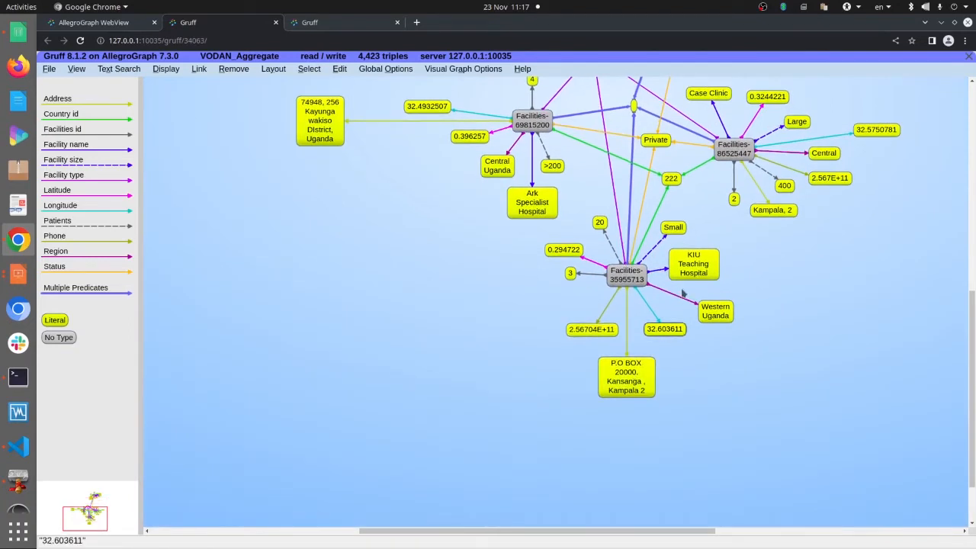
pyautogui.scroll(5, 327, 179)
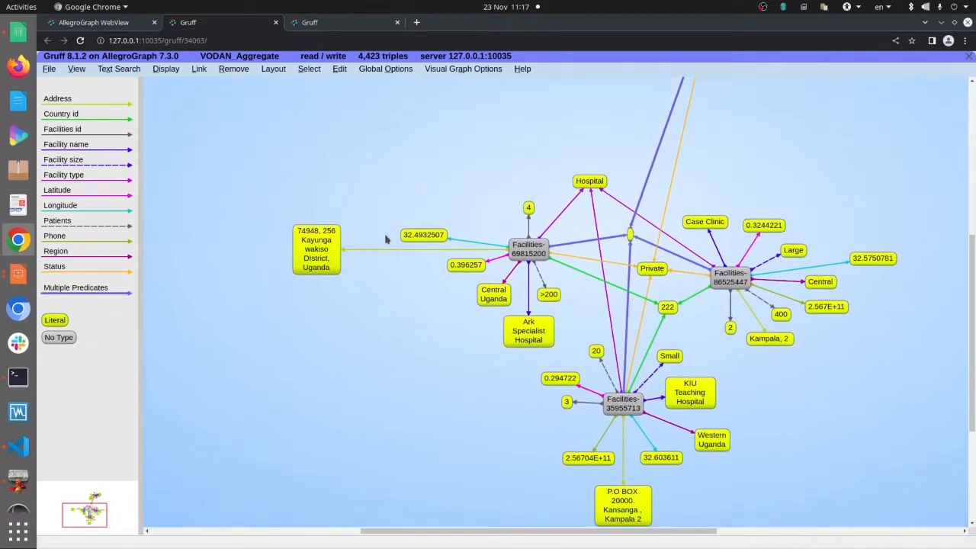
pyautogui.hscroll(3, 332, 186)
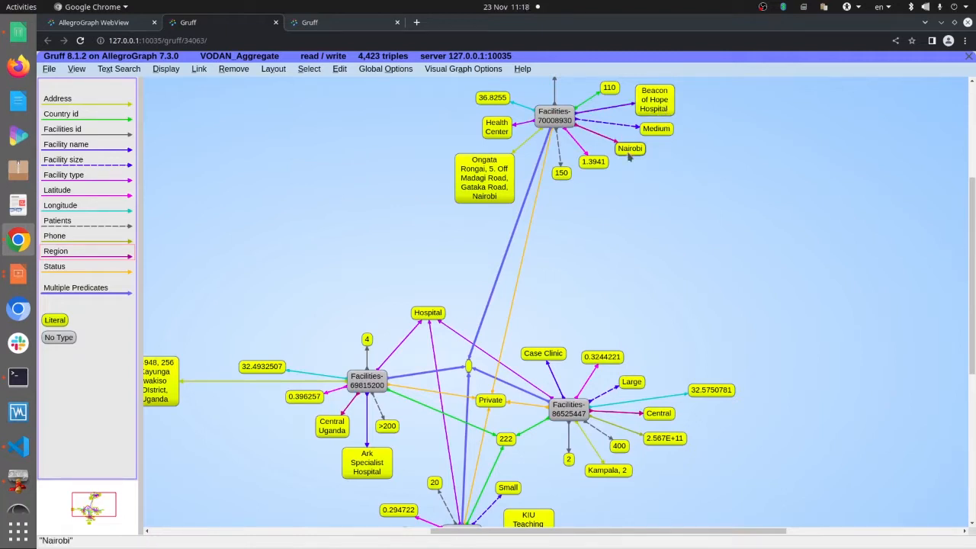
# Rearrange the graph in a tree layout starting from the Private node and review its facility branches.
pyautogui.click(485, 403)
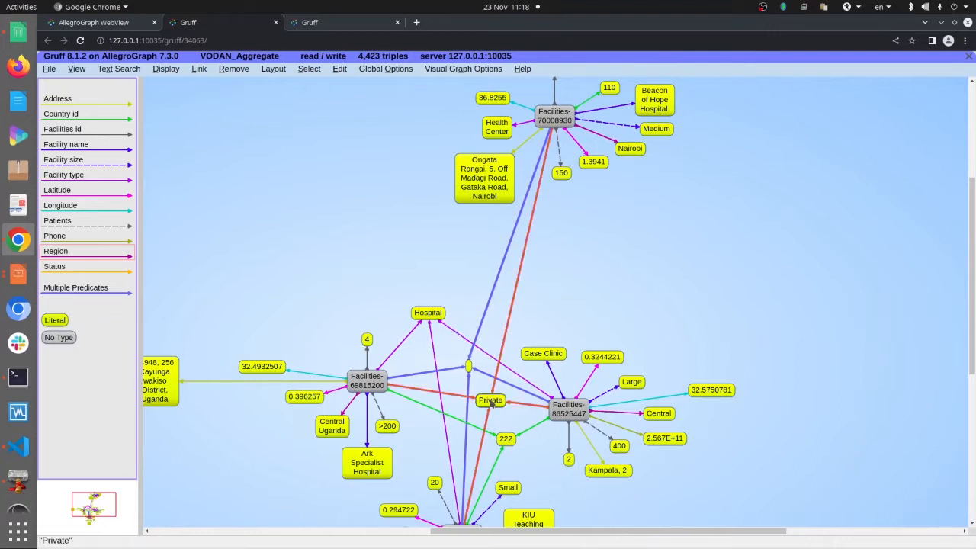
pyautogui.click(274, 70)
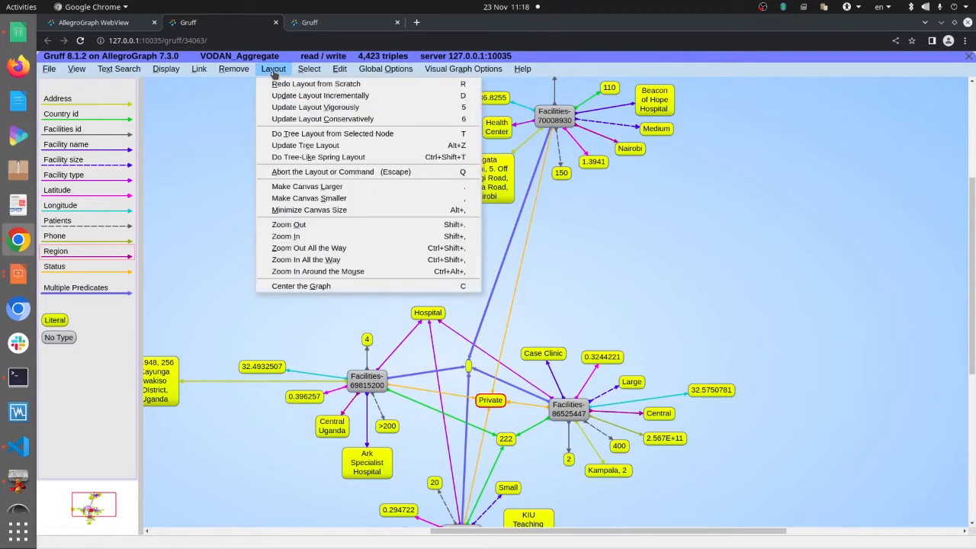
pyautogui.click(299, 135)
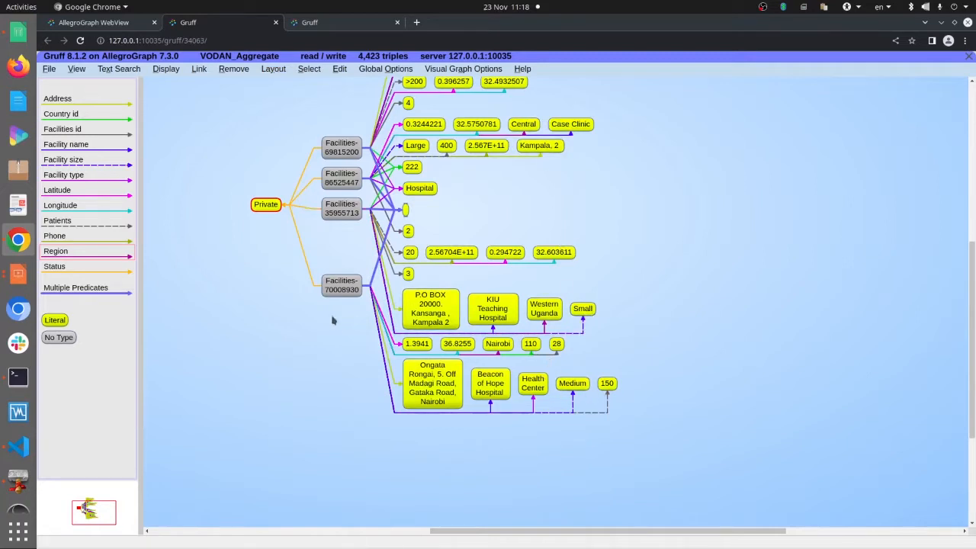
pyautogui.scroll(4, 314, 312)
pyautogui.hscroll(-1, 313, 313)
pyautogui.scroll(-3, 312, 312)
pyautogui.hscroll(1, 312, 313)
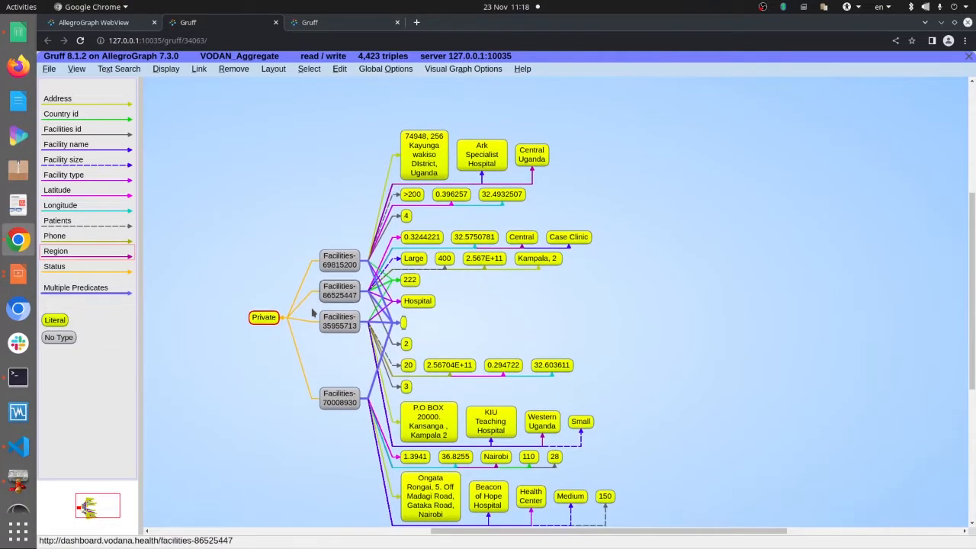
# Copy the Covid monthly_visits query from SPARQL_Queries_On_Vodana.ttl in Visual Studio Code and return to Chrome.
pyautogui.hotkey('alt', 'Tab')
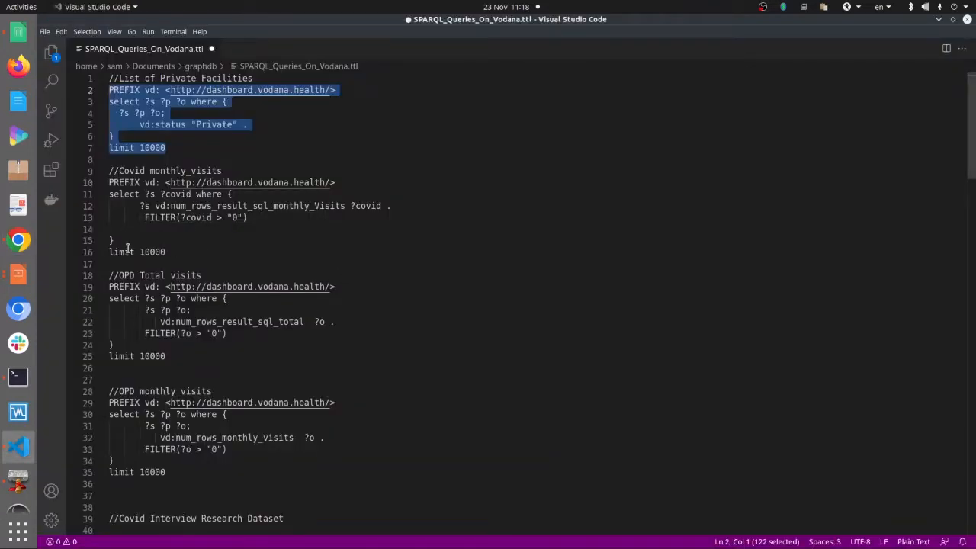
pyautogui.moveTo(176, 254); pyautogui.dragTo(106, 187)
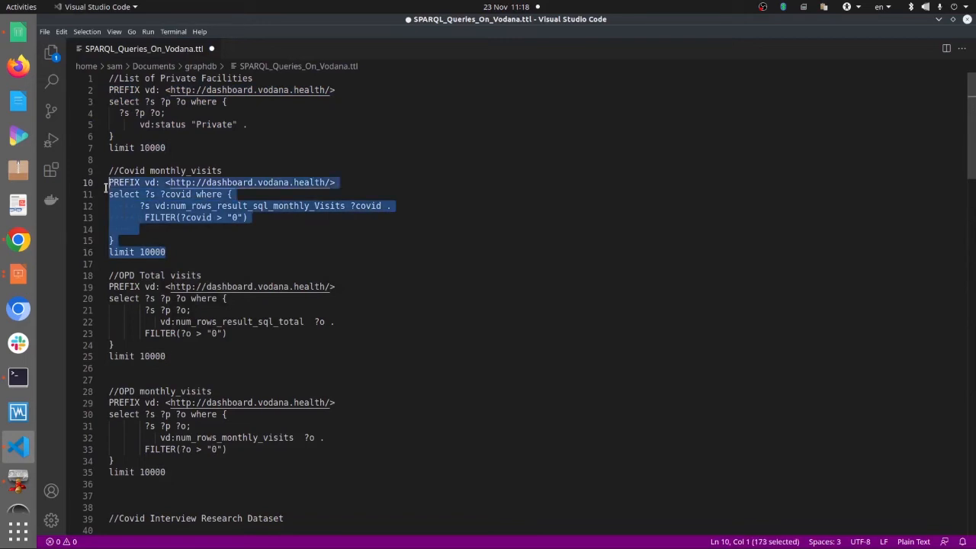
pyautogui.hotkey('alt', 'Tab')
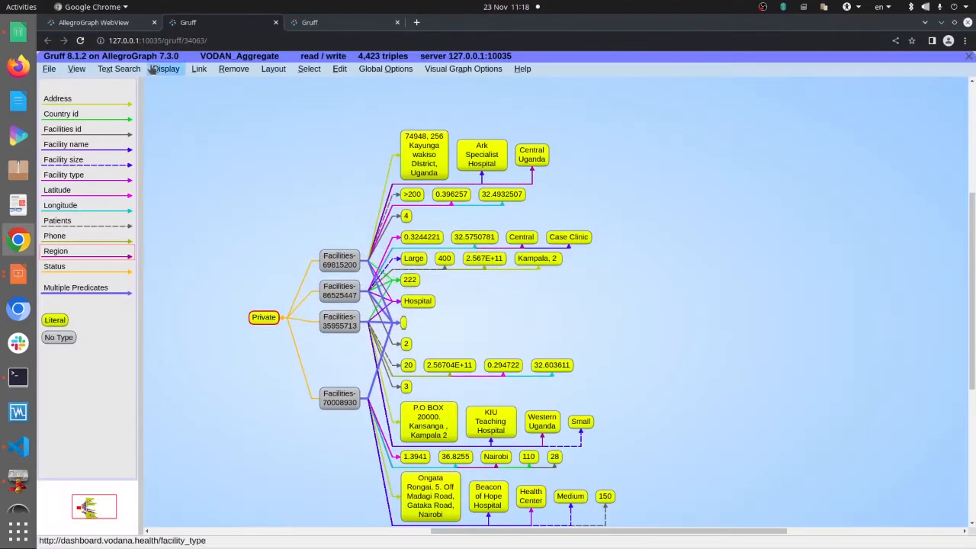
# Run the copied Covid monthly_visits query in place of the private facilities query and create a visual graph from its results.
pyautogui.click(77, 69)
pyautogui.click(99, 131)
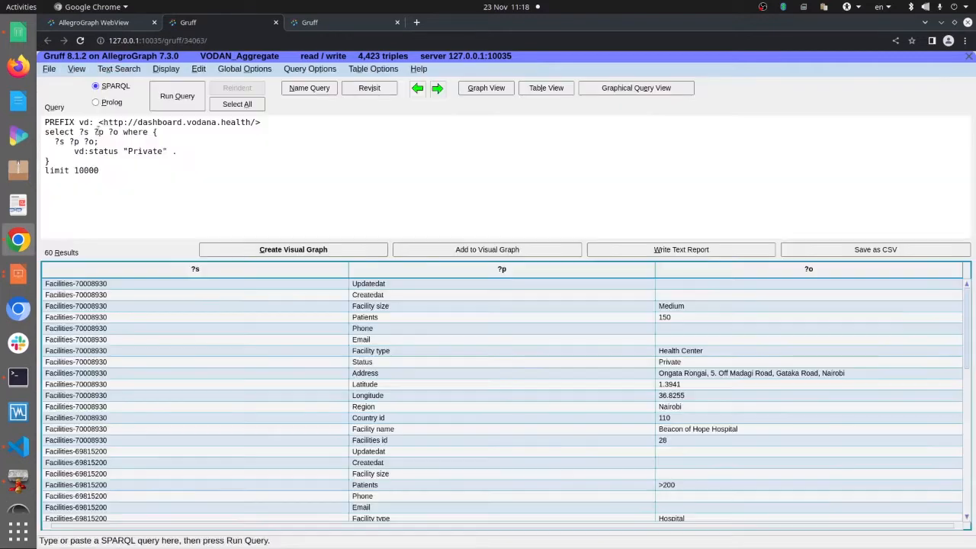
pyautogui.hotkey('ctrl', 'a')
pyautogui.write('PREFIX vd: <http://dashboard.vodana.health/> select ?s ?covid where {       ?s vd:num_rows_result_sql_monthly_Visits ?covid .        FILTER(?covid > "0")  } limit 10000')
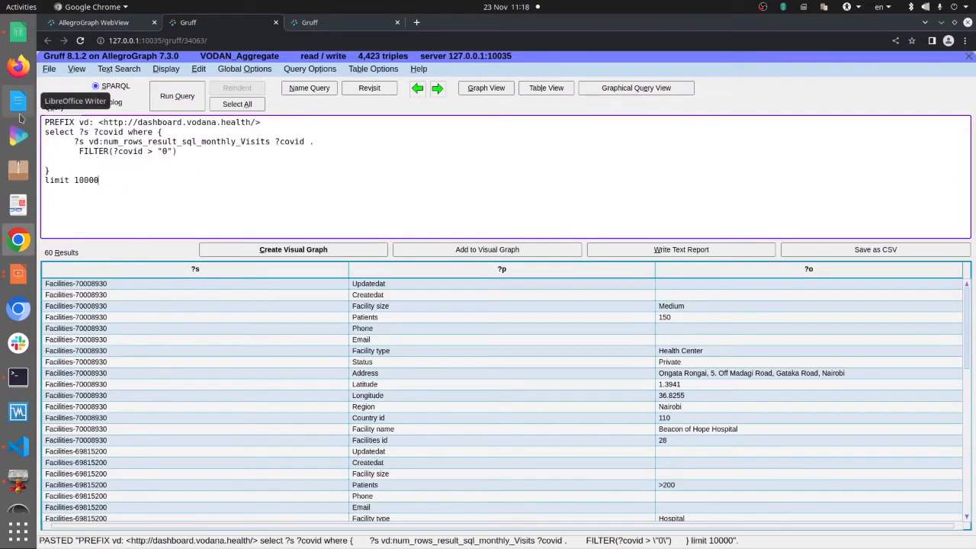
pyautogui.click(176, 96)
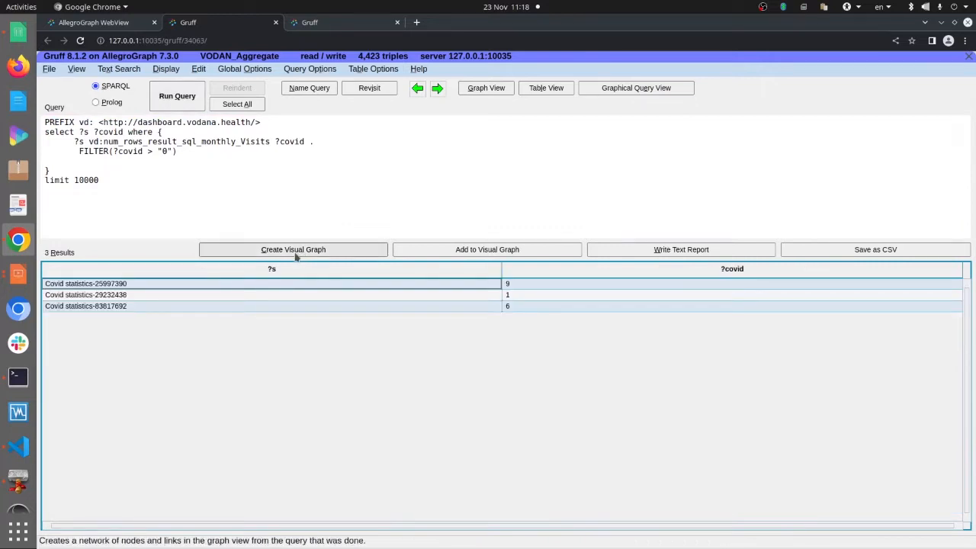
pyautogui.click(294, 252)
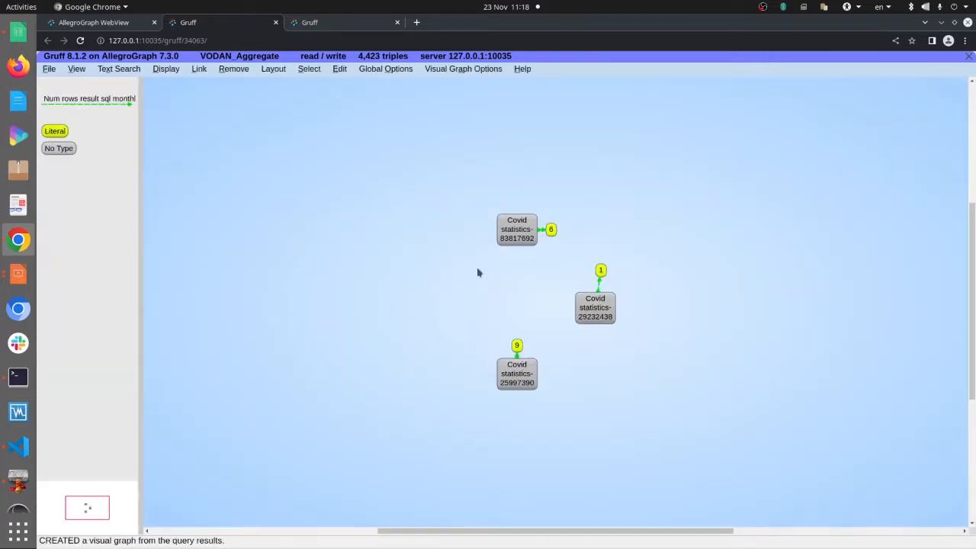
# Display the linked nodes of Covid statistics-83817692 as subject for all predicates.
pyautogui.rightClick(513, 218)
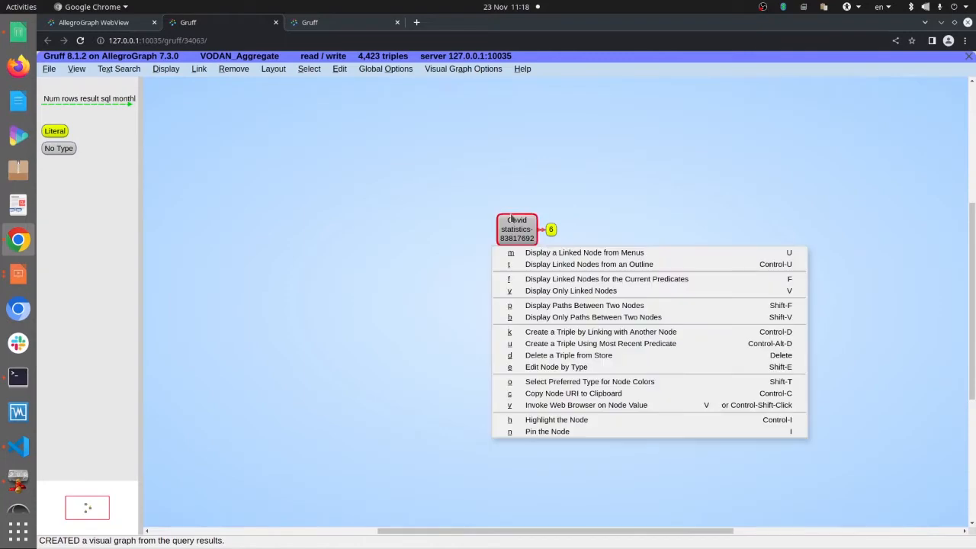
pyautogui.click(543, 253)
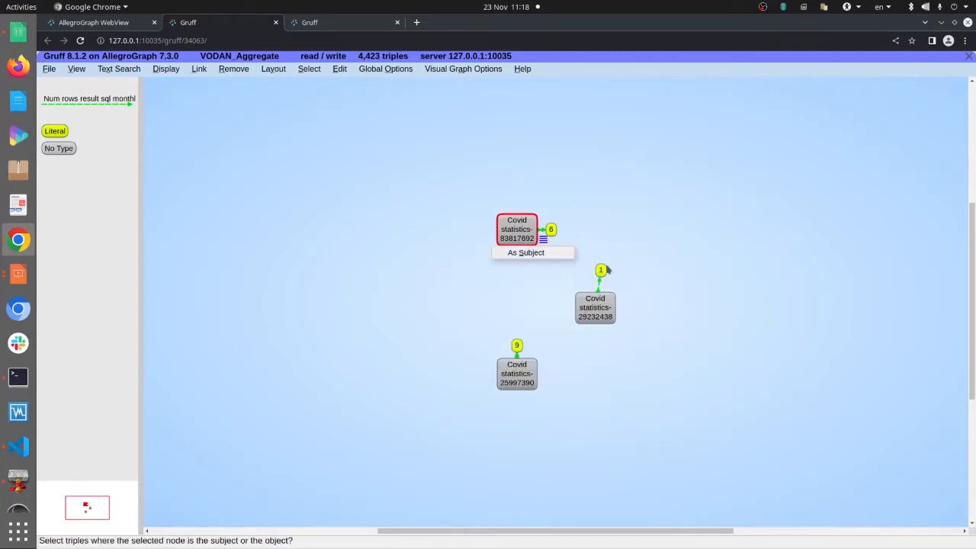
pyautogui.click(549, 253)
pyautogui.click(549, 254)
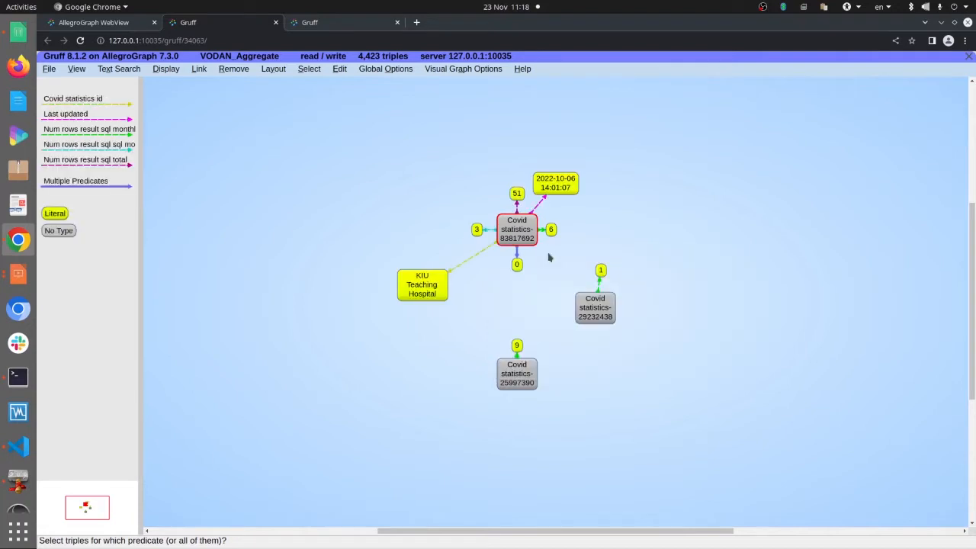
# Display the linked nodes of Covid statistics-25997390 as subject for all predicates.
pyautogui.rightClick(517, 374)
pyautogui.click(555, 361)
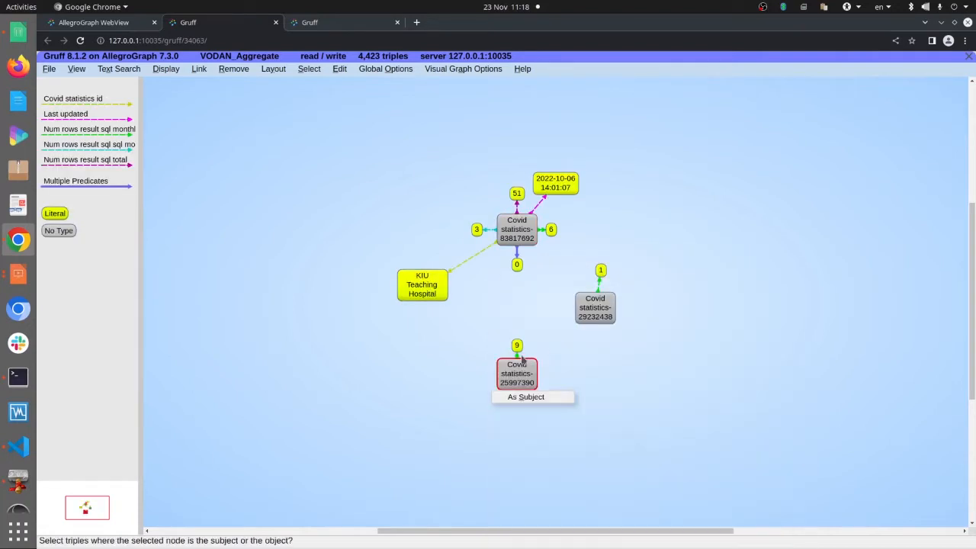
pyautogui.click(524, 396)
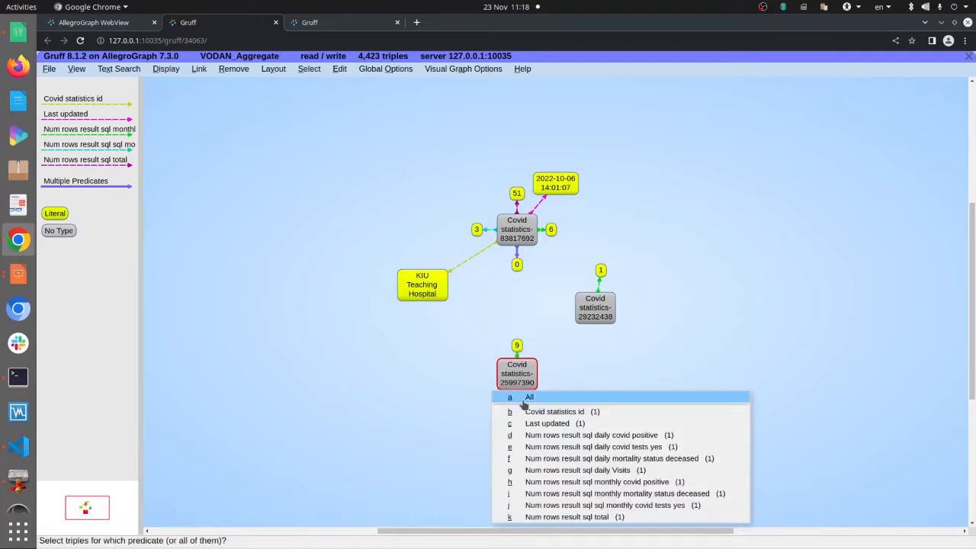
pyautogui.click(528, 398)
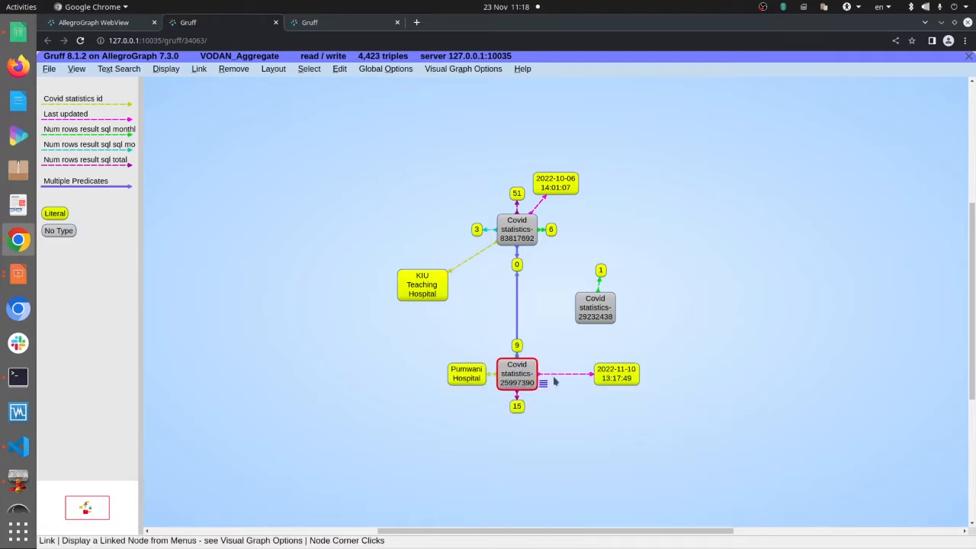
# Display the linked nodes of Covid statistics-29232438 as subject for all predicates.
pyautogui.rightClick(592, 307)
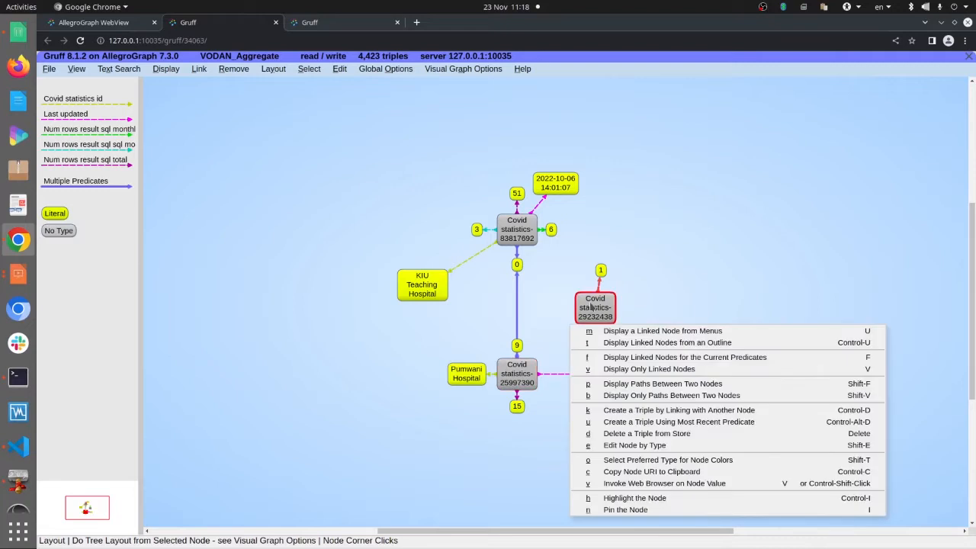
pyautogui.click(614, 333)
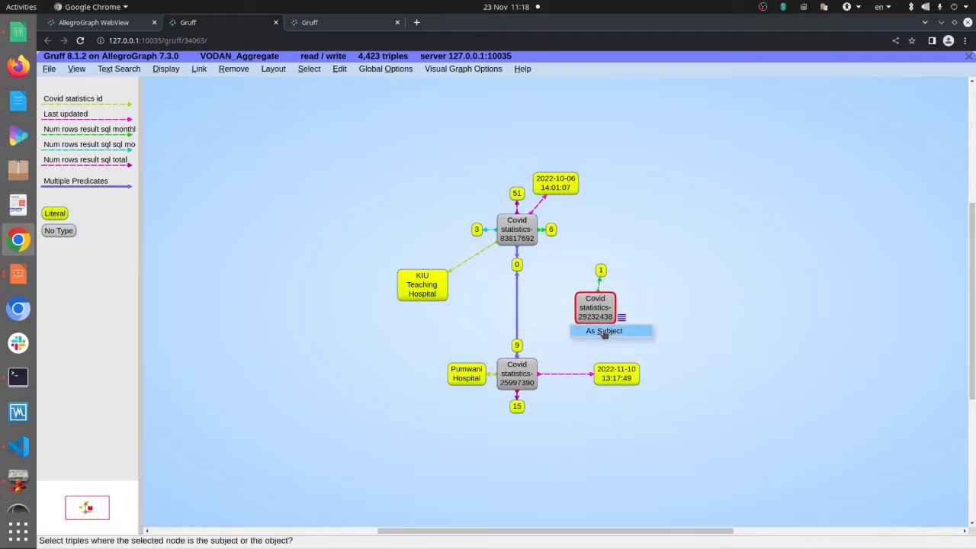
pyautogui.click(604, 332)
pyautogui.click(619, 333)
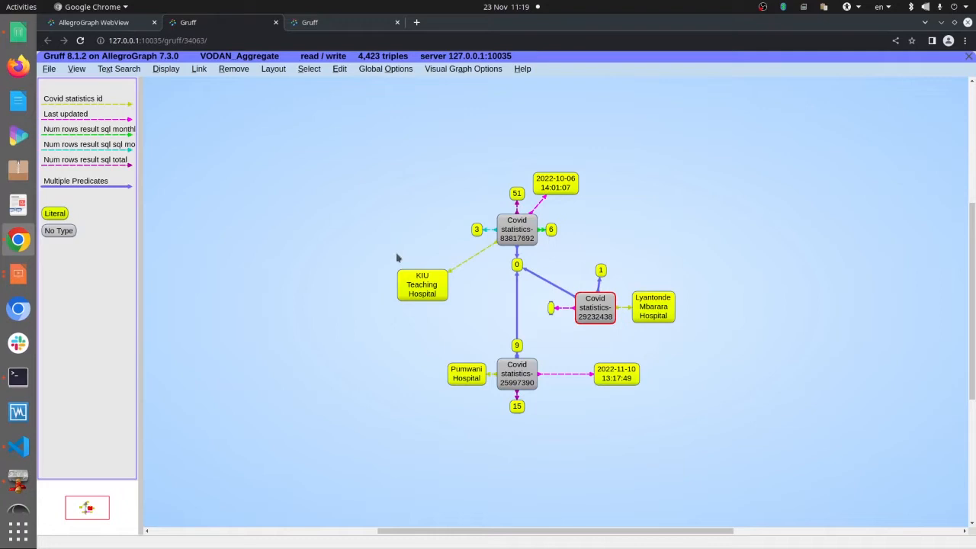
# Copy the OPD Total visits query from SPARQL_Queries_On_Vodana.ttl in Visual Studio Code and return to Chrome.
pyautogui.hotkey('alt', 'Tab')
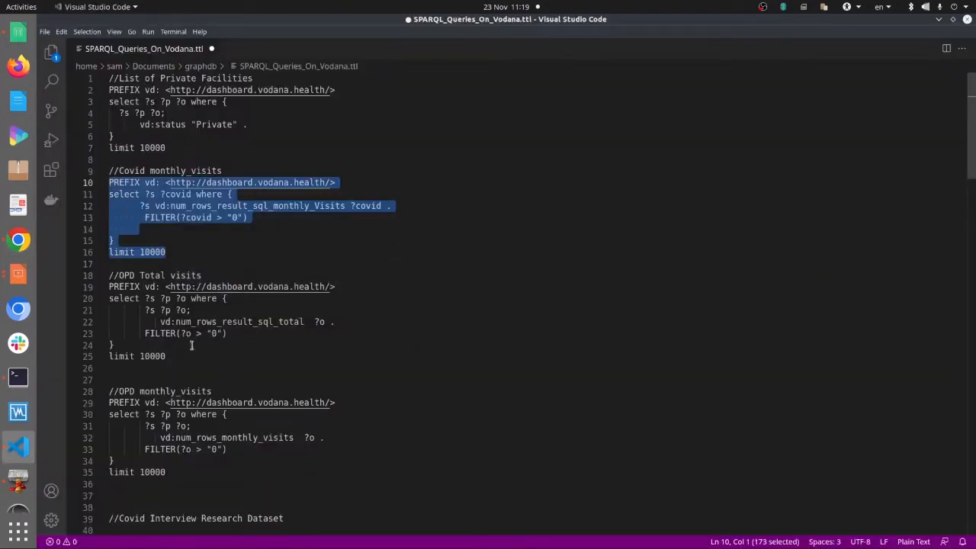
pyautogui.moveTo(166, 355); pyautogui.dragTo(108, 287)
pyautogui.hotkey('ctrl', 'c')
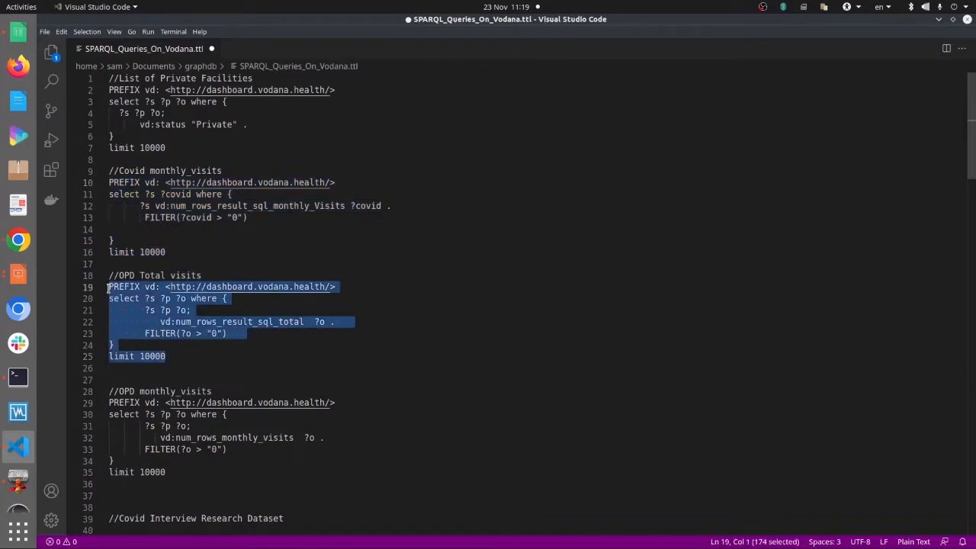
pyautogui.hotkey('alt', 'Tab')
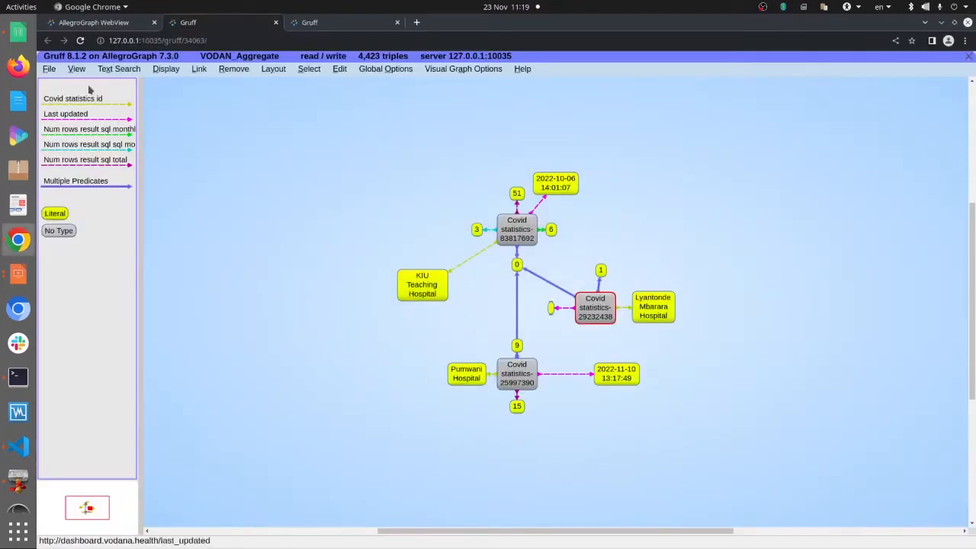
# Run the copied OPD Total visits query in place of the Covid monthly_visits query and create a visual graph from its results.
pyautogui.click(76, 69)
pyautogui.click(99, 132)
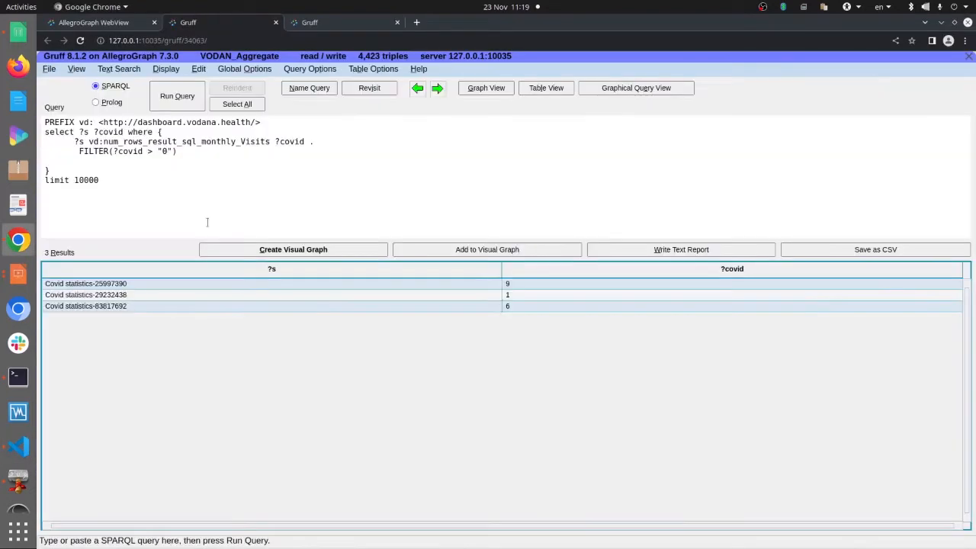
pyautogui.moveTo(148, 174); pyautogui.dragTo(39, 109)
pyautogui.moveTo(116, 180); pyautogui.dragTo(39, 118)
pyautogui.hotkey('ctrl', 'v')
pyautogui.click(172, 98)
pyautogui.click(307, 254)
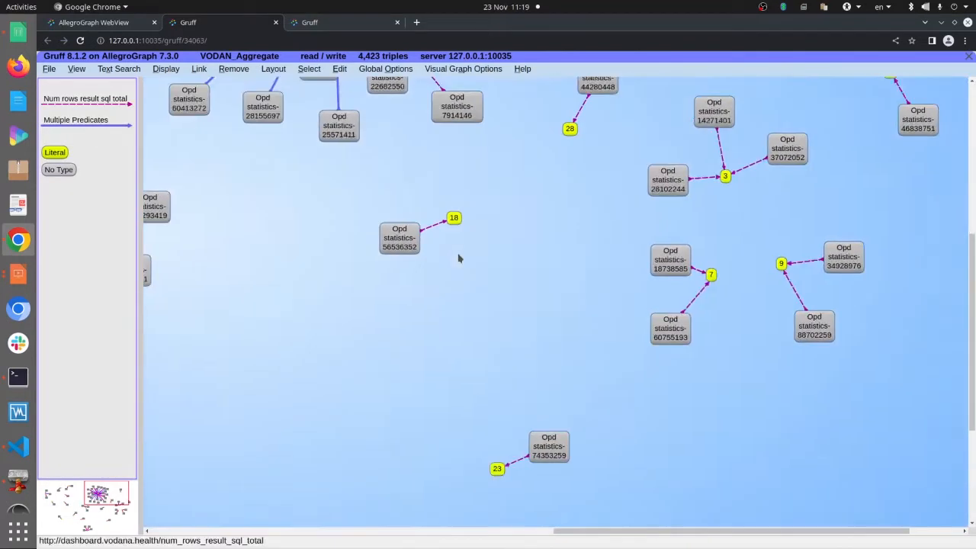
# Look through the remaining saved queries in SPARQL_Queries_On_Vodana.ttl in Visual Studio Code and return to Chrome.
pyautogui.hotkey('alt', 'Tab')
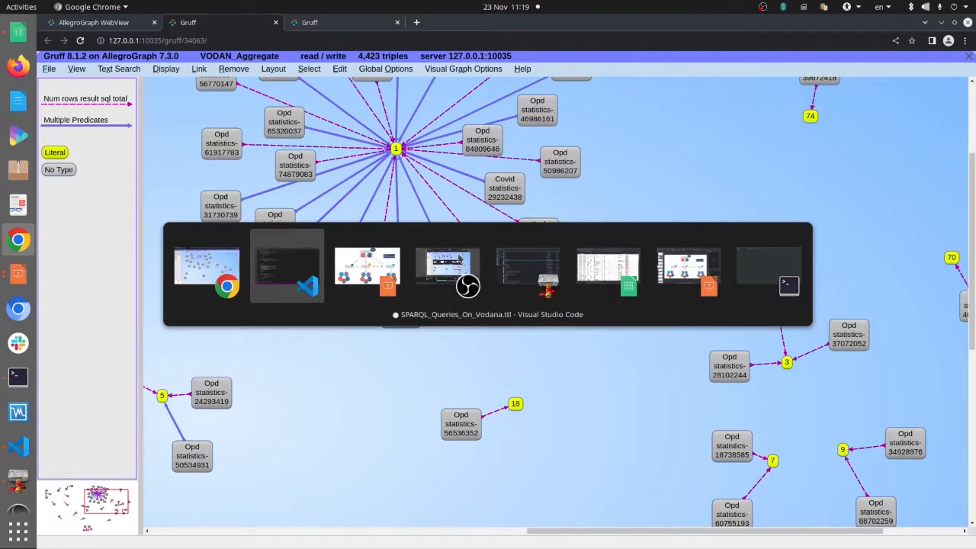
pyautogui.scroll(-2, 373, 340)
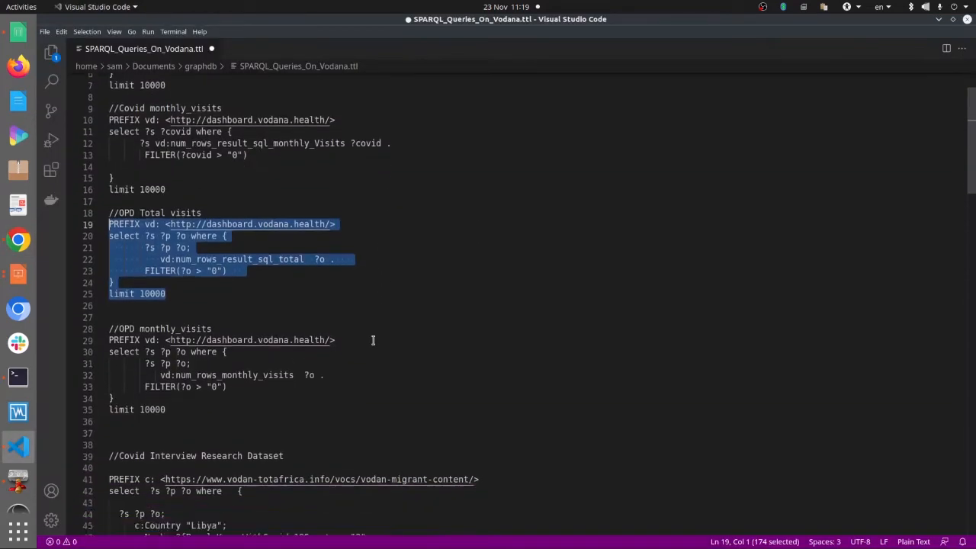
pyautogui.scroll(-5, 373, 340)
pyautogui.hotkey('alt', 'Tab')
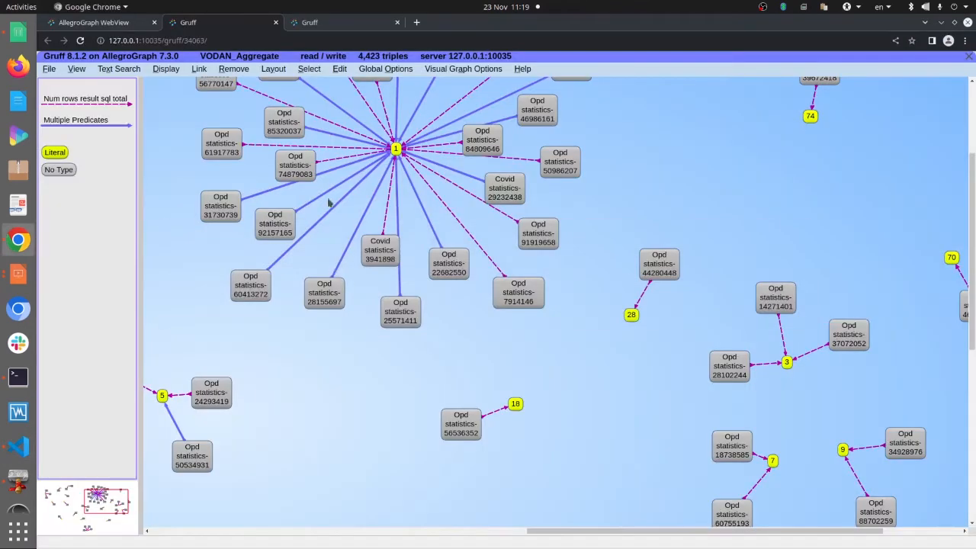
# Open the CovidInterview repository from the AllegroGraph WebView repository list and launch Gruff on it.
pyautogui.click(111, 22)
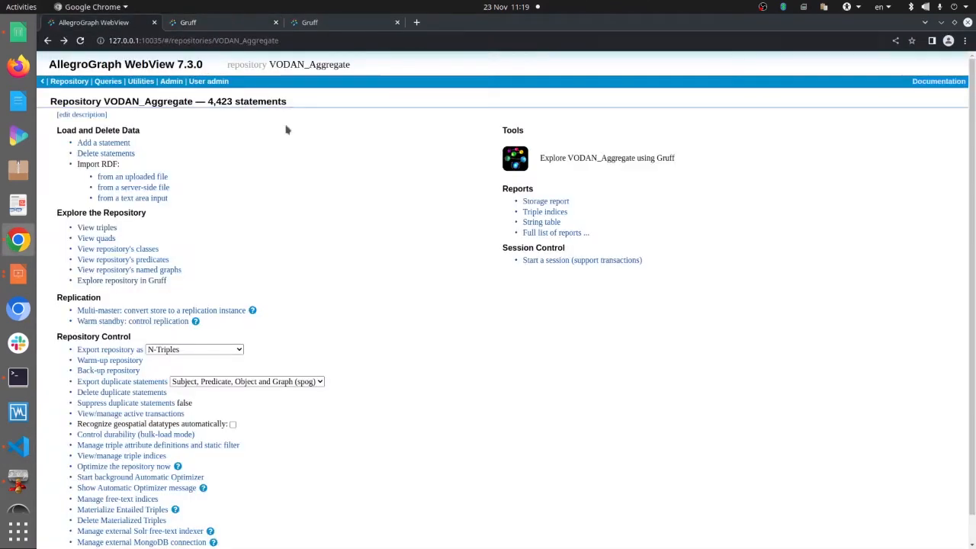
pyautogui.moveTo(162, 42); pyautogui.dragTo(587, 122)
pyautogui.press('BackSpace')
pyautogui.press('Return')
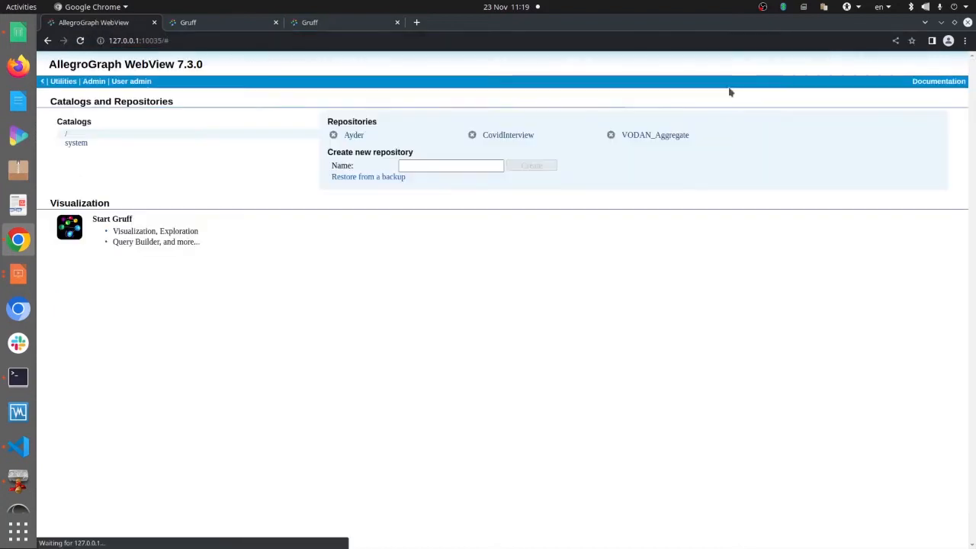
pyautogui.click(515, 137)
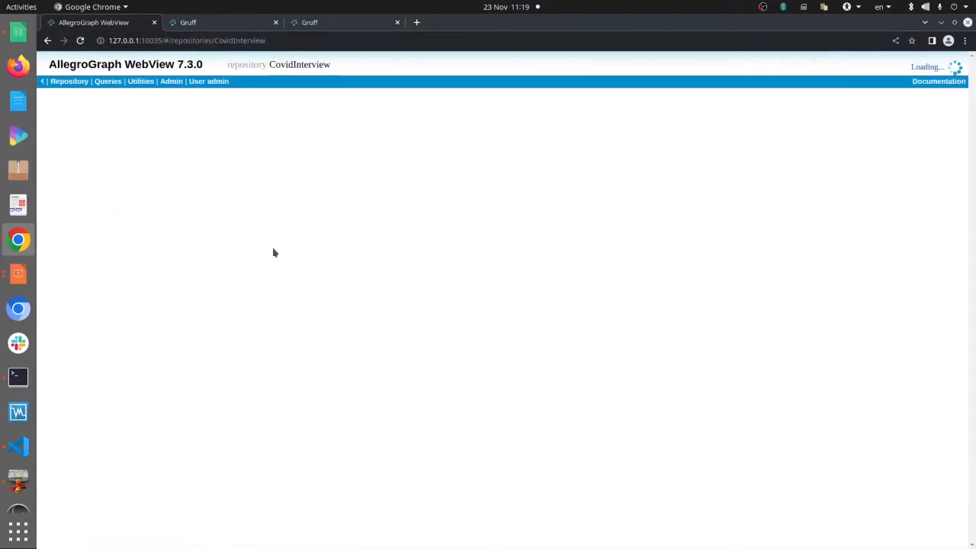
pyautogui.click(509, 166)
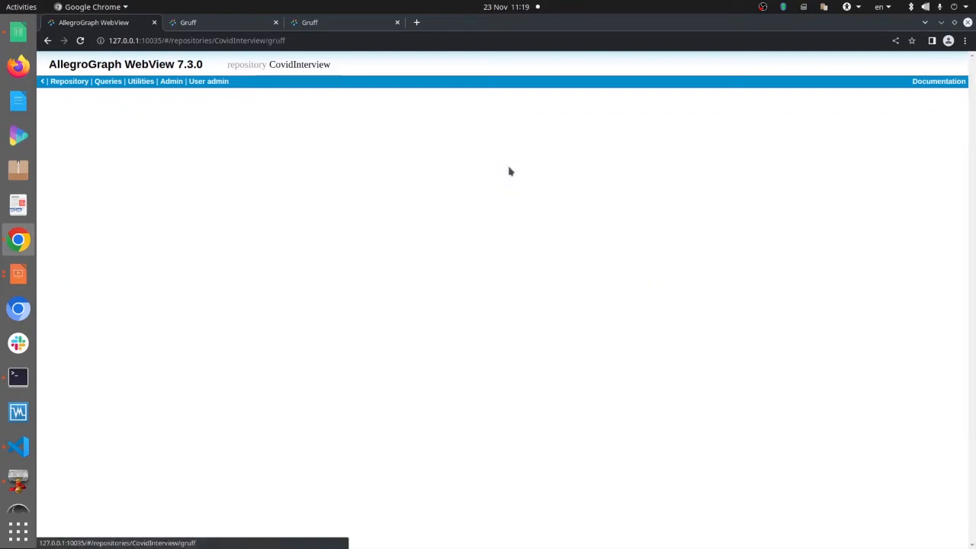
# Examine the interview records in interviews 31 Janv.csv in LibreOffice Calc and switch to the saved queries in Visual Studio Code.
pyautogui.hotkey('alt', 'Tab')
pyautogui.hotkey('alt', 'Tab')
pyautogui.hotkey('alt', 'Tab')
pyautogui.hotkey('alt', 'Tab')
pyautogui.hotkey('alt', 'Tab')
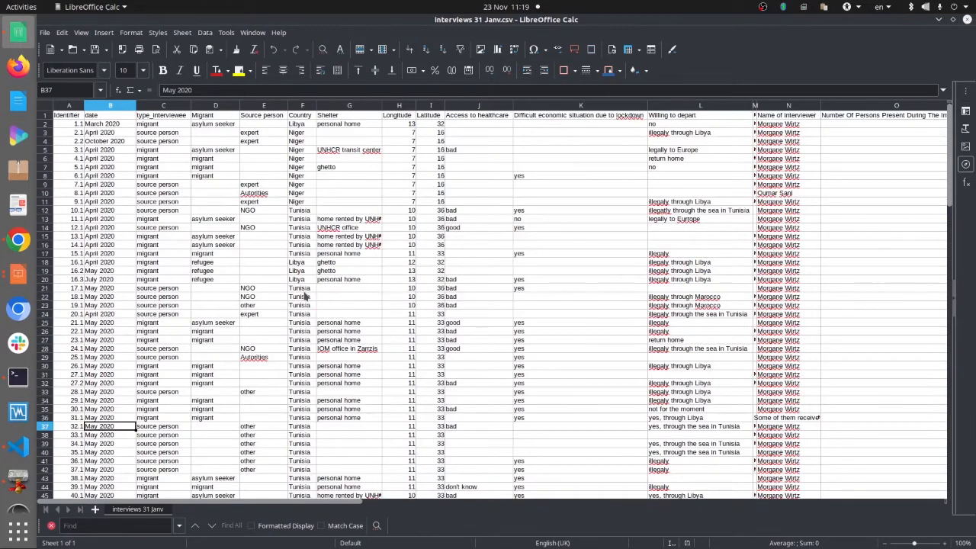
pyautogui.scroll(-10, 330, 277)
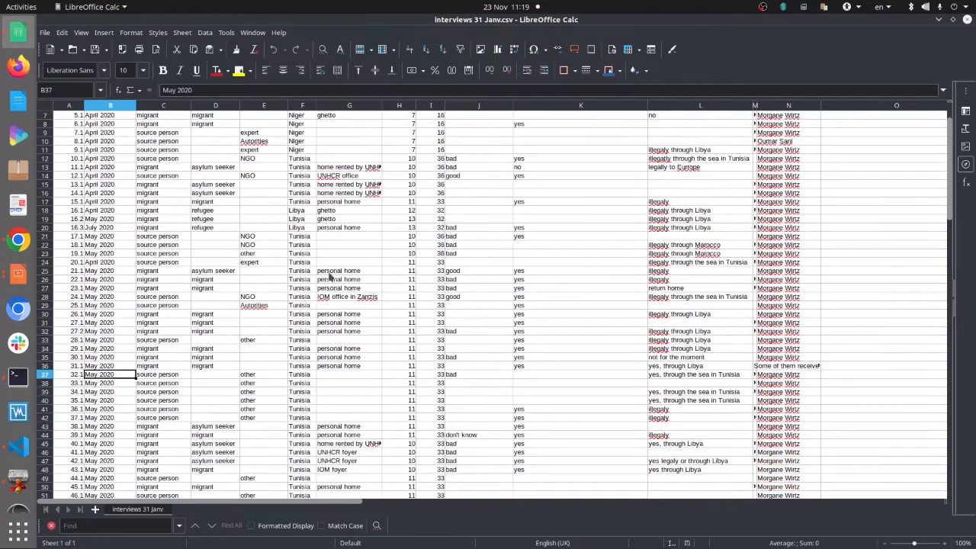
pyautogui.scroll(10, 329, 277)
pyautogui.hscroll(3, 329, 276)
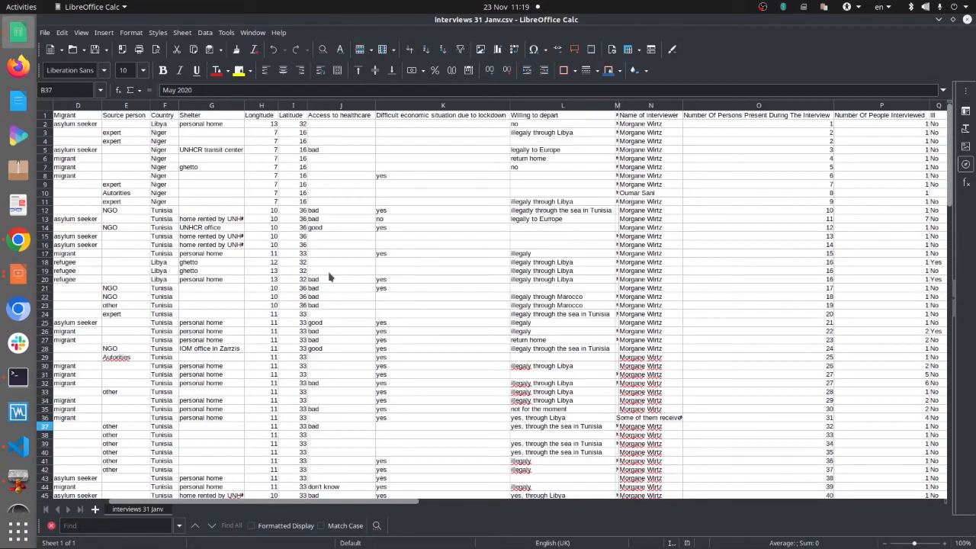
pyautogui.hotkey('alt', 'Tab')
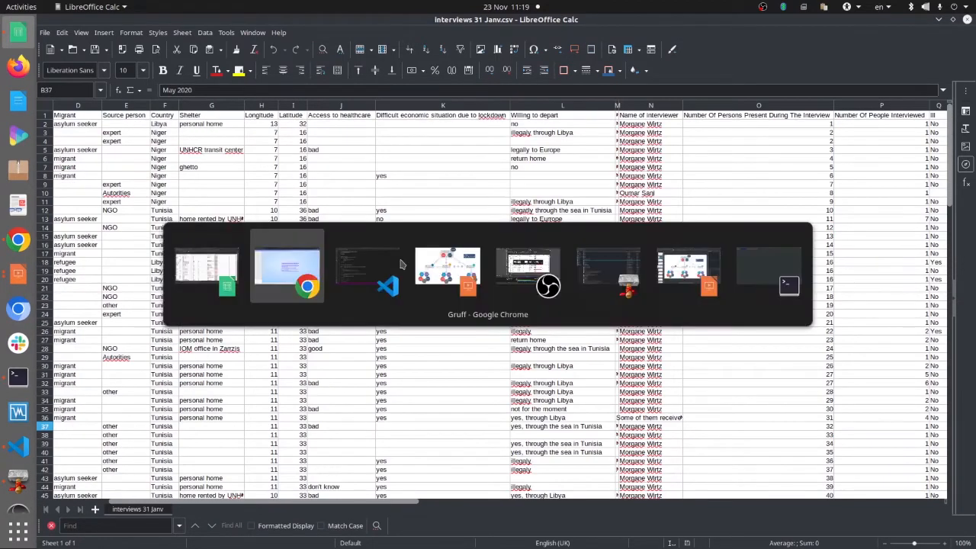
pyautogui.click(403, 264)
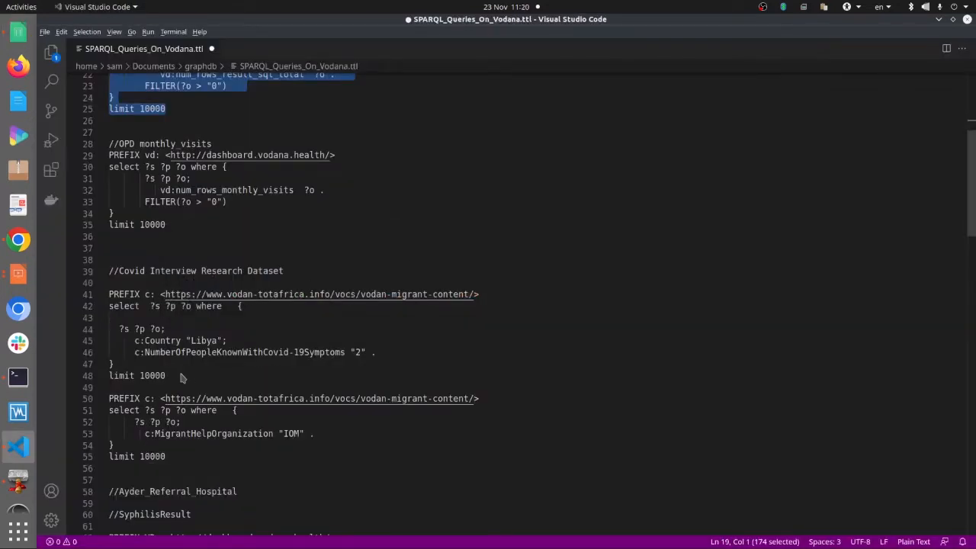
# In Chrome, run the default all-triples query on CovidInterview with its limit set to 1000 and create a visual graph.
pyautogui.hotkey('alt', 'Tab')
pyautogui.hotkey('alt', 'Tab')
pyautogui.hotkey('alt', 'Tab')
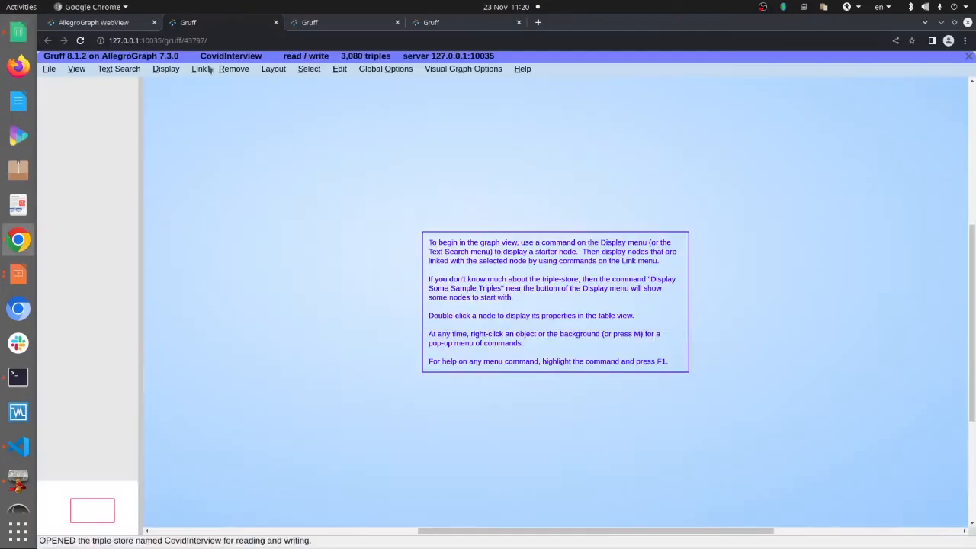
pyautogui.click(72, 75)
pyautogui.click(124, 264)
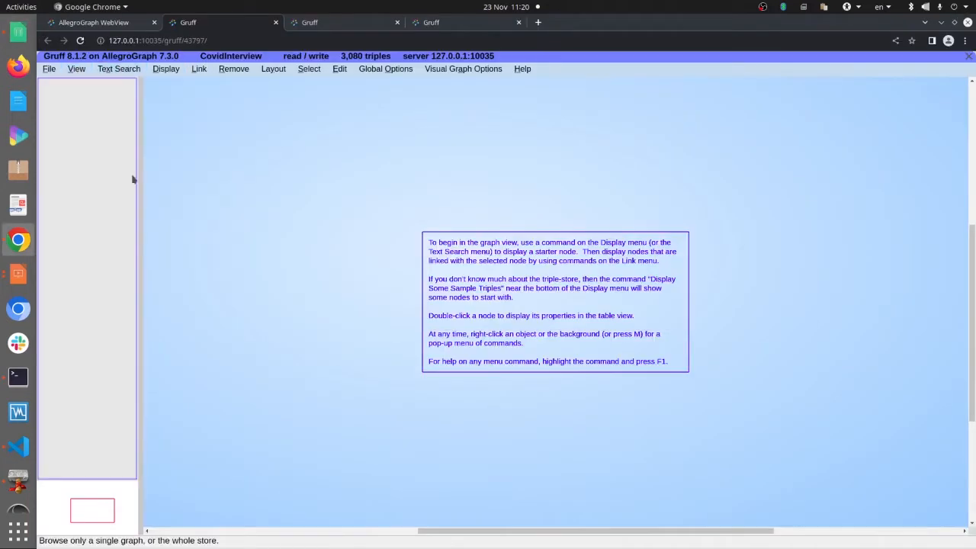
pyautogui.click(76, 68)
pyautogui.click(91, 133)
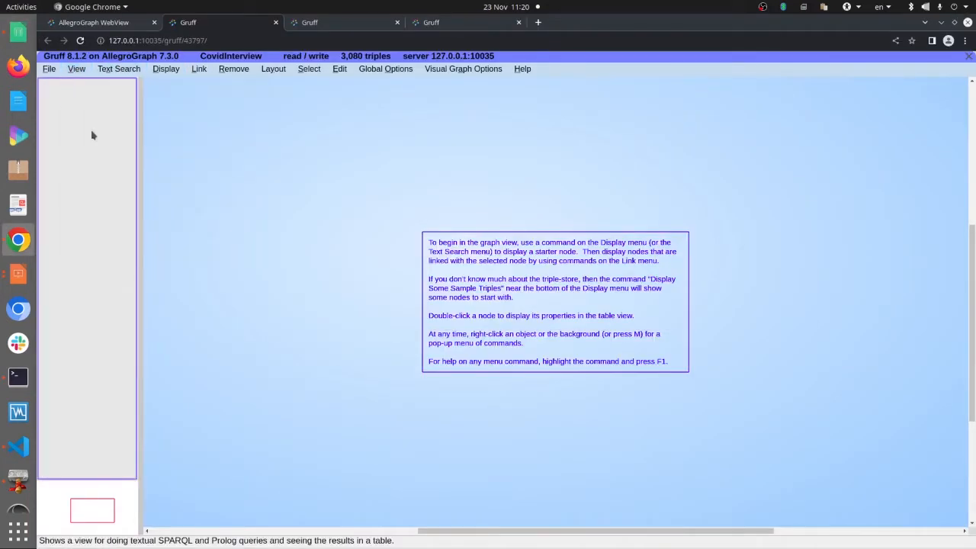
pyautogui.click(106, 202)
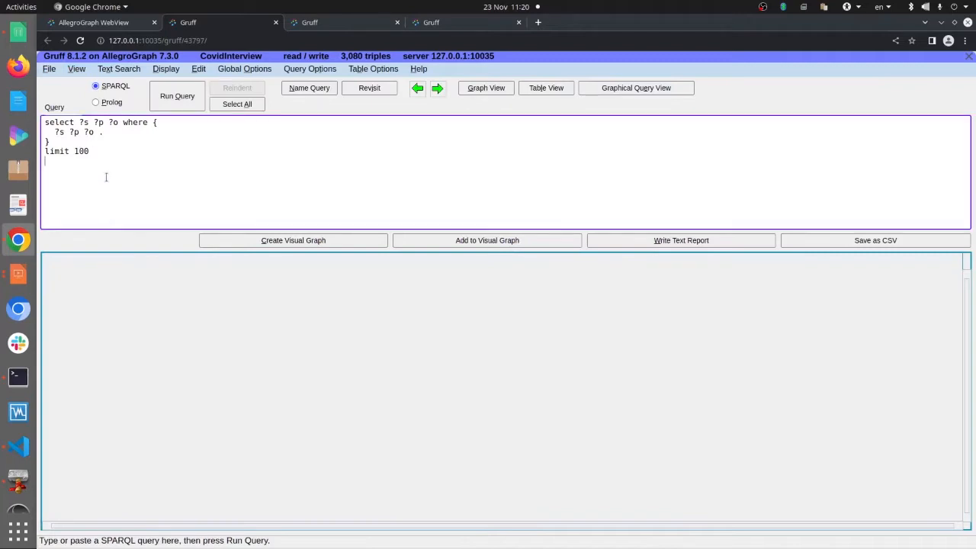
pyautogui.click(194, 109)
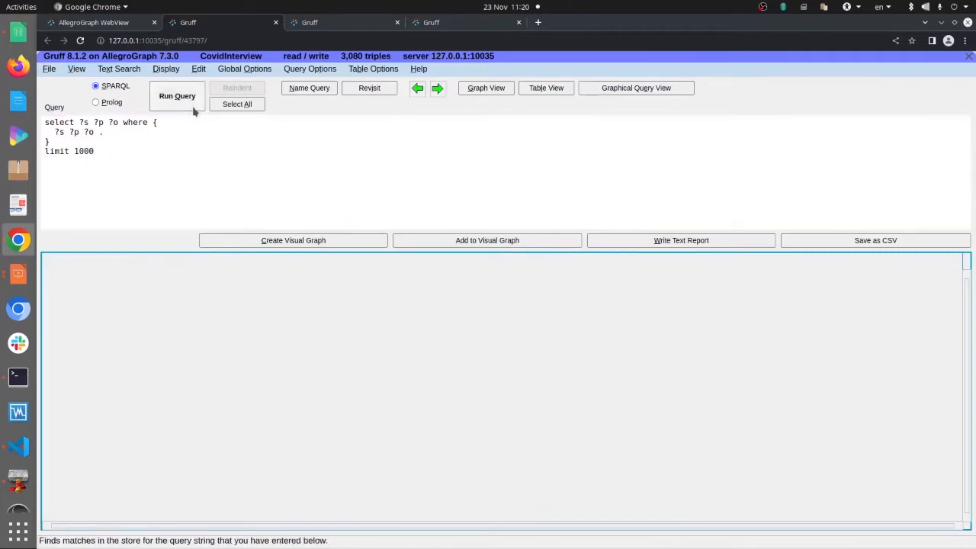
pyautogui.click(286, 245)
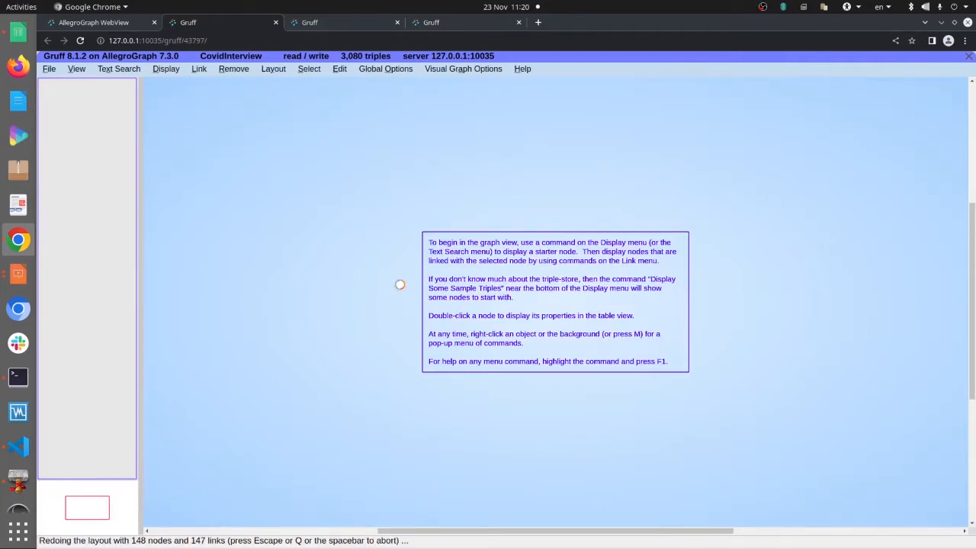
# Examine the nodes and links across the CovidInterview visual graph, including the asylum seeker node.
pyautogui.hotkey('alt', 'Tab')
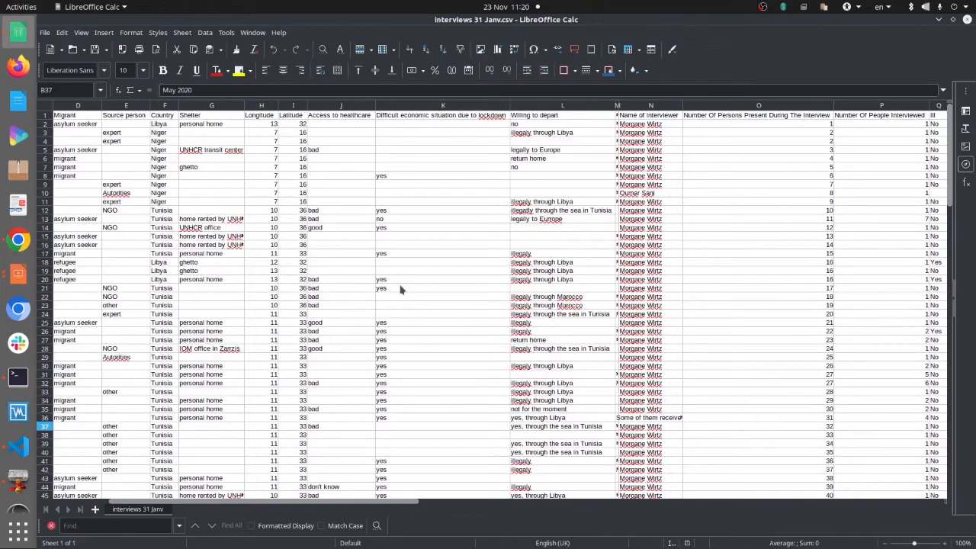
pyautogui.hotkey('alt', 'Tab')
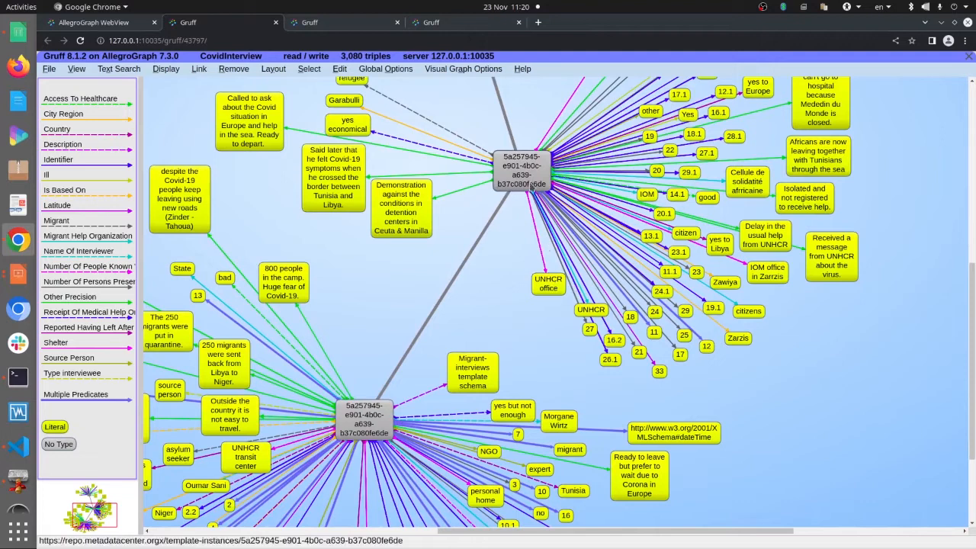
pyautogui.scroll(5, 716, 211)
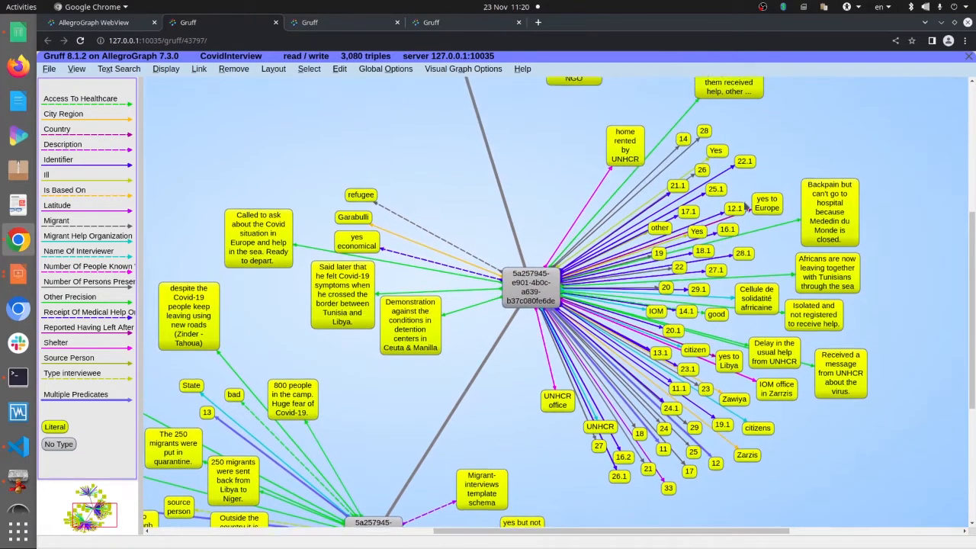
pyautogui.scroll(6, 745, 206)
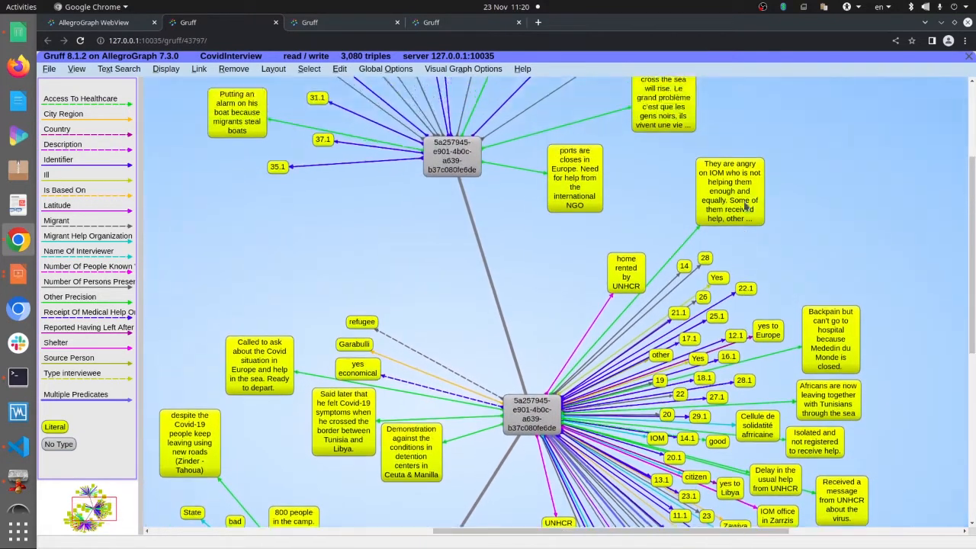
pyautogui.hscroll(-6, 746, 206)
pyautogui.scroll(-10, 745, 206)
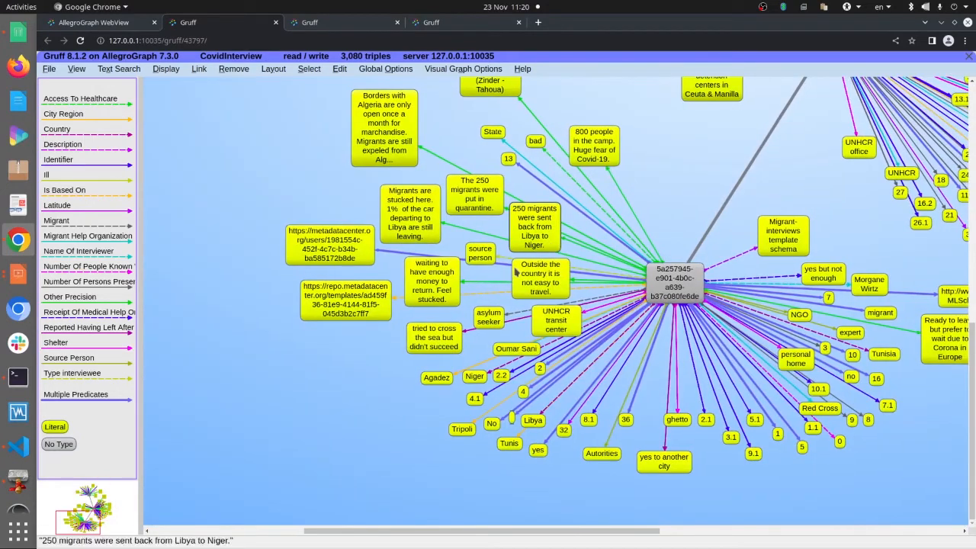
pyautogui.click(486, 319)
# Copy the Covid interview query for Country "Libya" and NumberOfPeopleKnownWithCovid-19Symptoms "2" from Visual Studio Code and return to Chrome.
pyautogui.hotkey('alt', 'Tab')
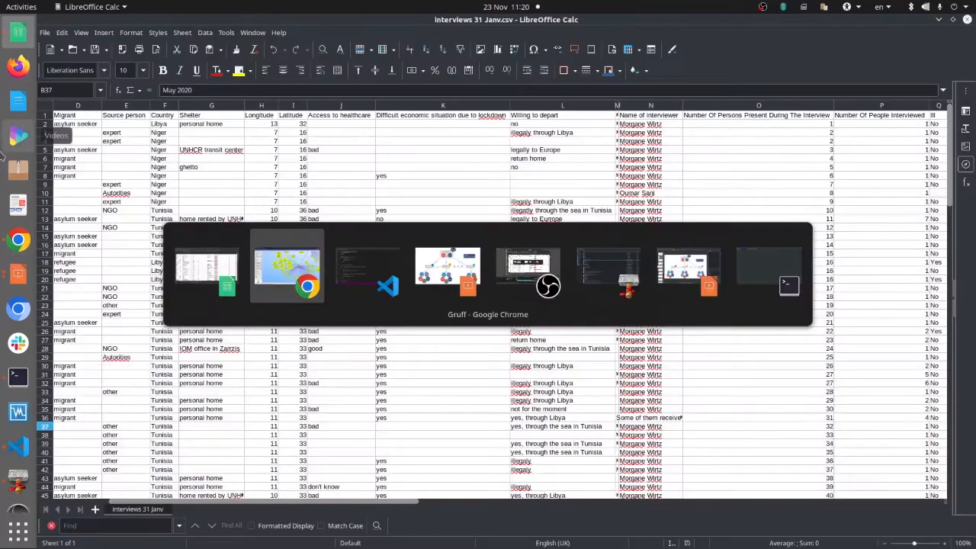
pyautogui.hotkey('alt', 'Tab')
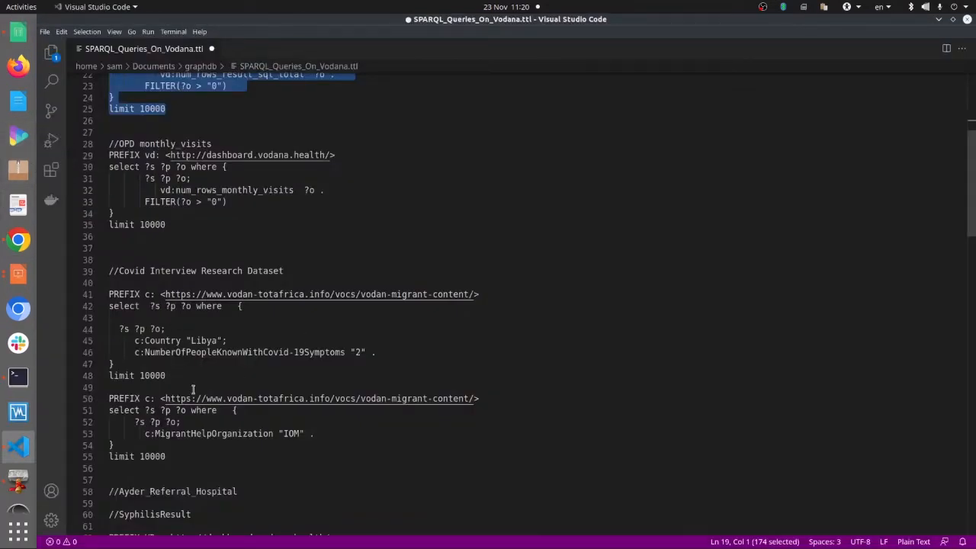
pyautogui.moveTo(173, 378); pyautogui.dragTo(107, 296)
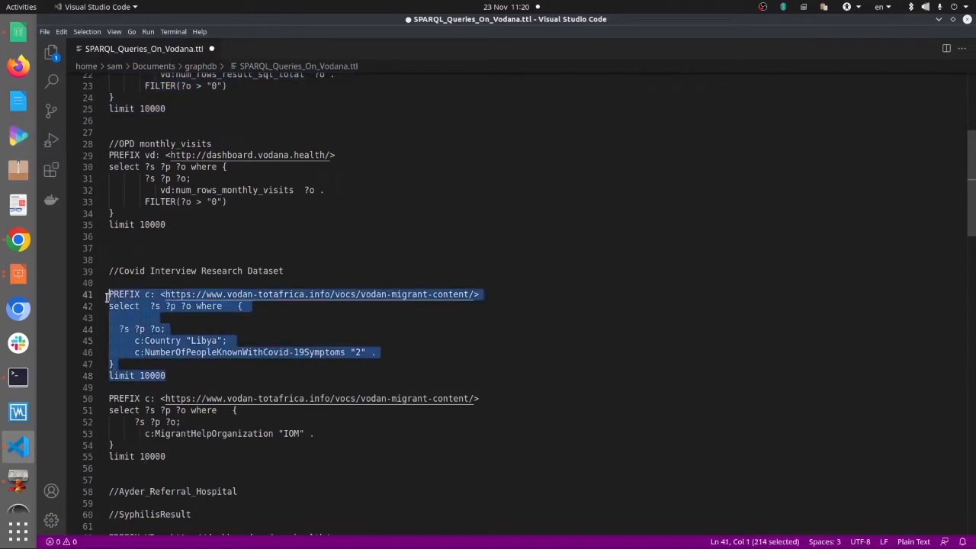
pyautogui.hotkey('alt', 'Tab')
pyautogui.hotkey('alt', 'Tab')
# Run the copied query for Country "Libya" and NumberOfPeopleKnownWithCovid-19Symptoms "2" on CovidInterview, limited to 10000, and create a visual graph.
pyautogui.click(77, 69)
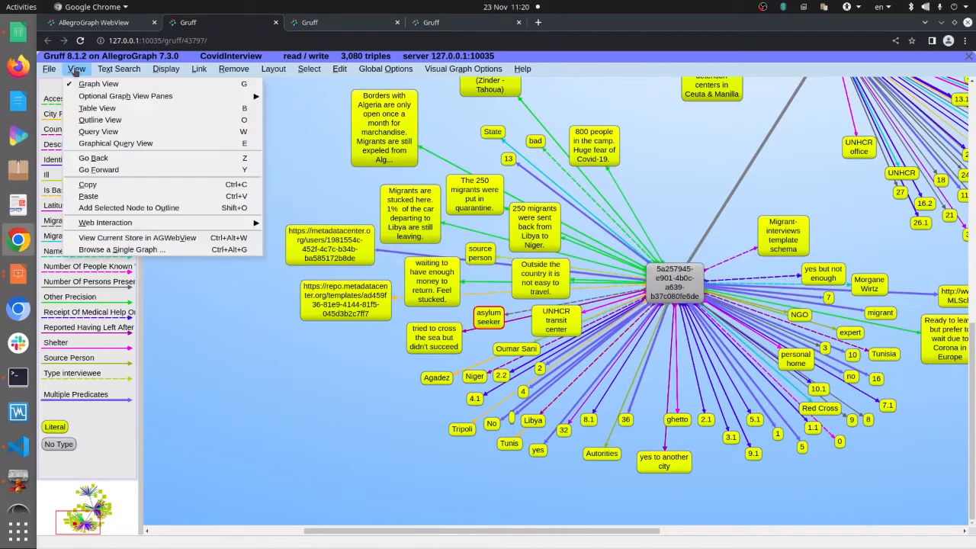
pyautogui.click(98, 133)
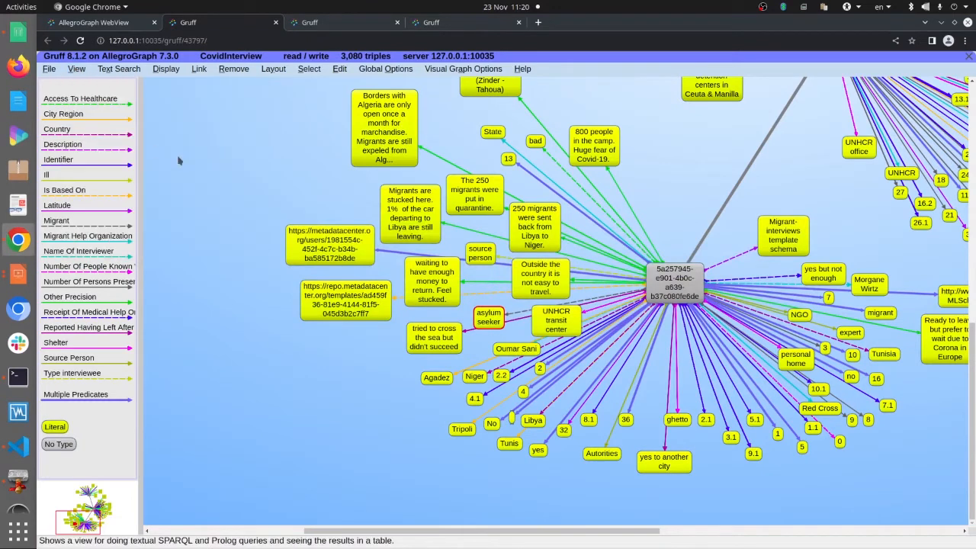
pyautogui.hotkey('ctrl', 'a')
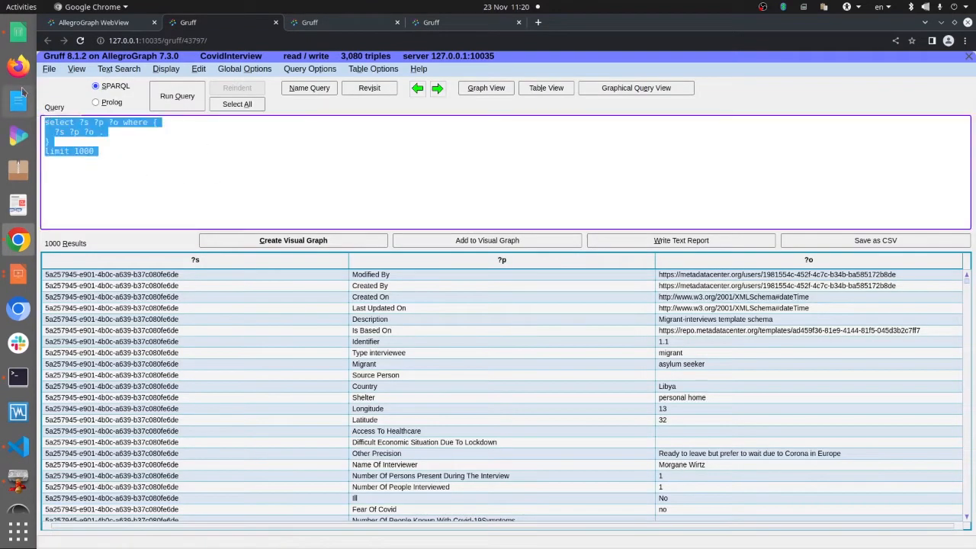
pyautogui.write('PREFIX c: <https://www.vodan-totafrica.info/vocs/vodan-migrant-content/> select  ?s ?p ?o where   {    ?s ?p ?o;      c:Country "Libya";      c:NumberOfPeopleKnownWithCovid-19Symptoms "2" . } limit 10000')
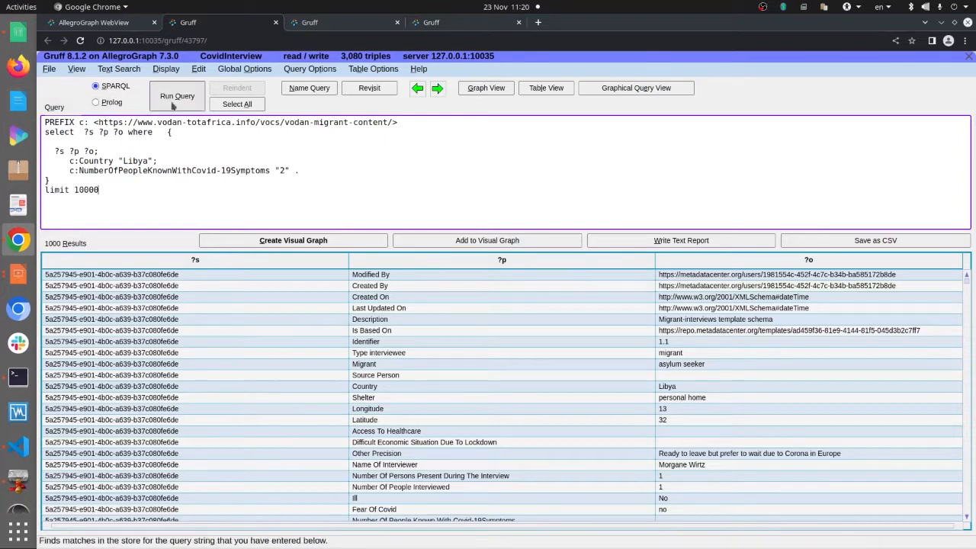
pyautogui.click(173, 104)
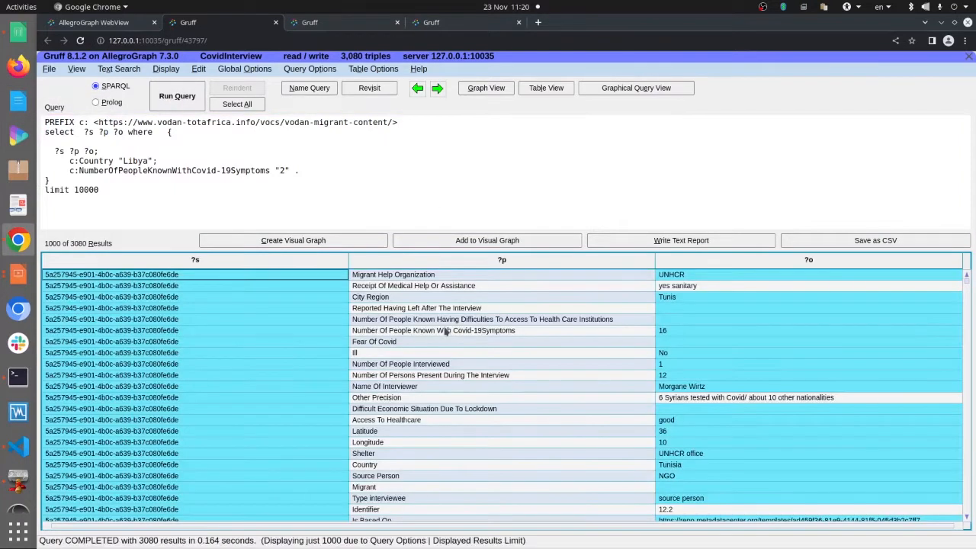
pyautogui.click(295, 240)
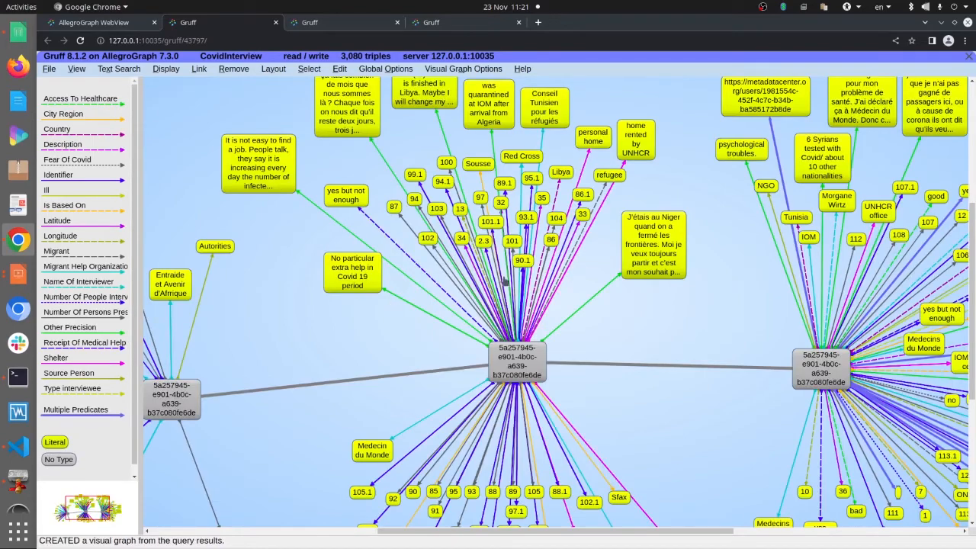
# Examine the interview nodes and their linked values across the visual graph of the Libya query.
pyautogui.hscroll(-3, 540, 280)
pyautogui.scroll(-1, 540, 279)
pyautogui.scroll(2, 540, 279)
pyautogui.hscroll(3, 540, 280)
pyautogui.hscroll(5, 540, 280)
pyautogui.scroll(-3, 540, 279)
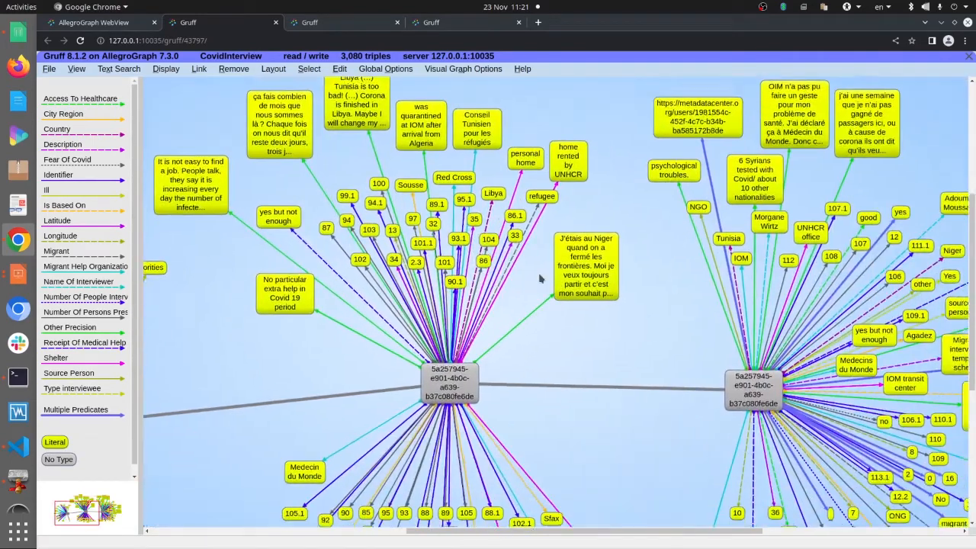
pyautogui.hscroll(1, 541, 279)
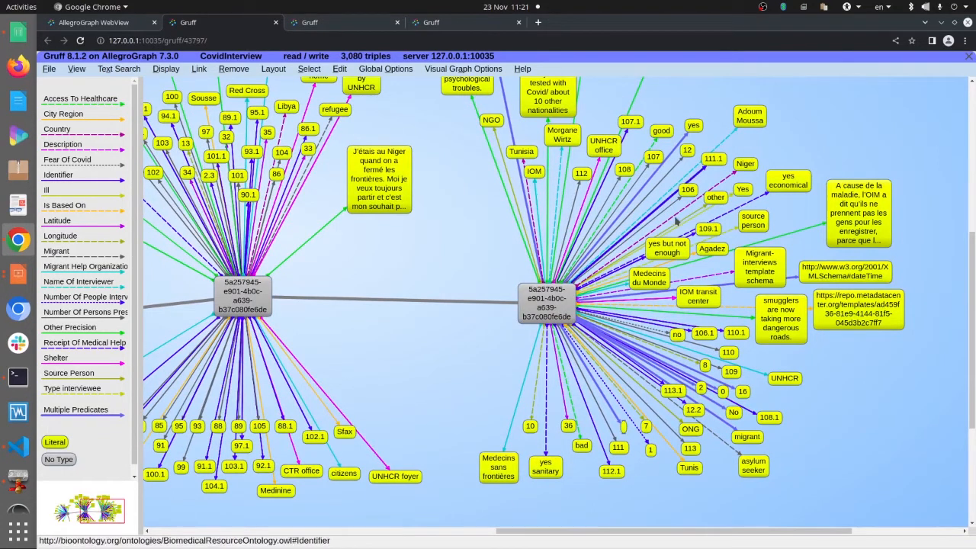
# Copy the Covid interview query for MigrantHelpOrganization "IOM" from Visual Studio Code and return to Chrome.
pyautogui.hotkey('ctrl', 'pageup')
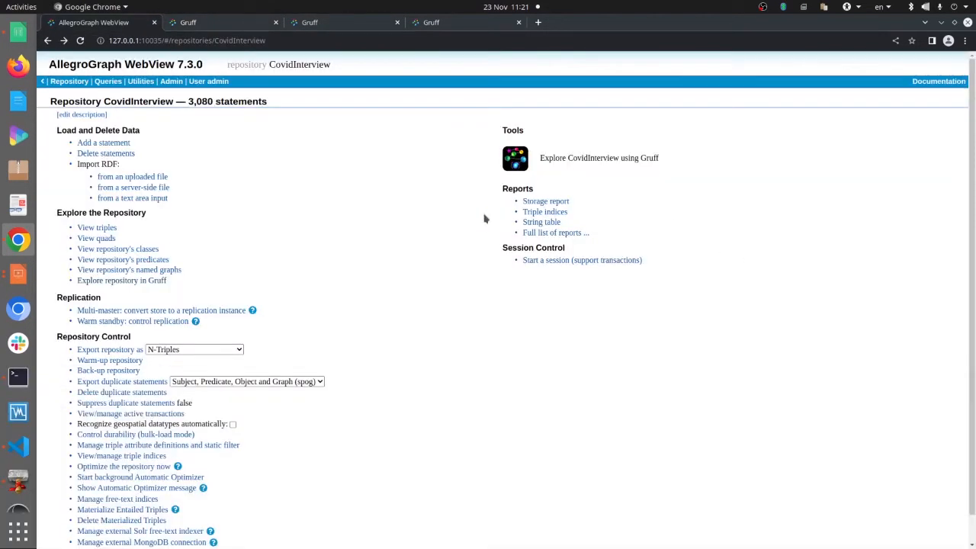
pyautogui.hotkey('alt', 'Tab')
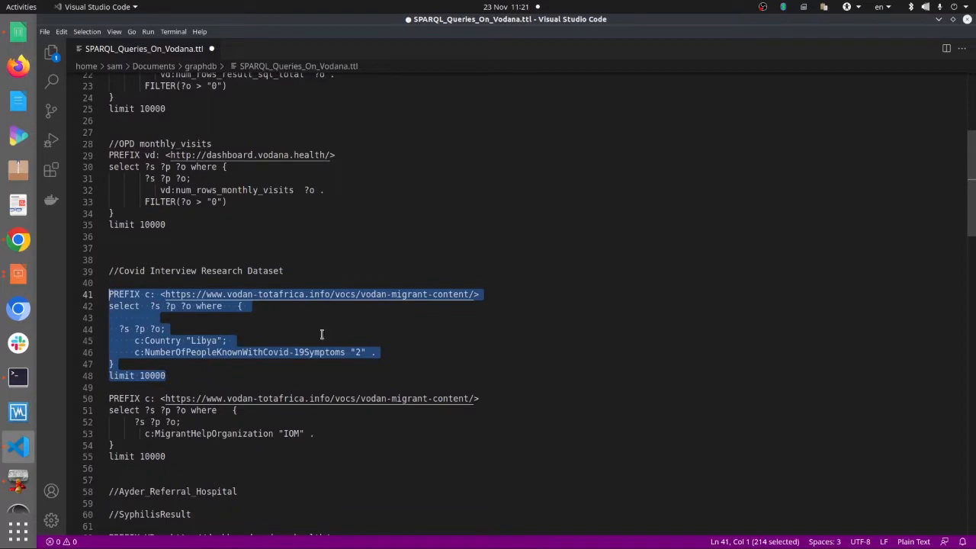
pyautogui.scroll(-4, 321, 334)
pyautogui.moveTo(175, 310); pyautogui.dragTo(103, 249)
pyautogui.hotkey('ctrl', 'c')
pyautogui.hotkey('alt', 'Tab')
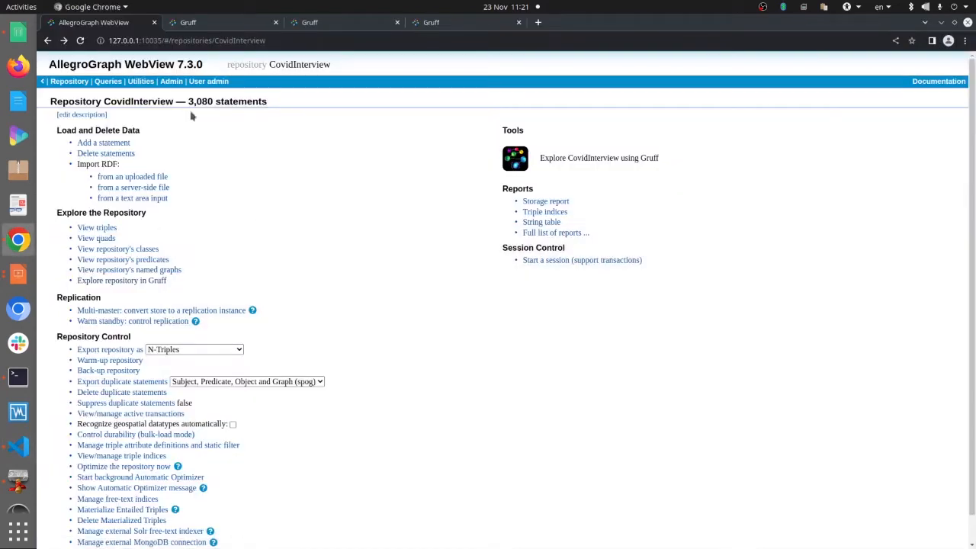
# Replace the Libya query in the CovidInterview Gruff session with the MigrantHelpOrganization "IOM" query, limited to 10000, and run it.
pyautogui.click(207, 27)
pyautogui.click(86, 71)
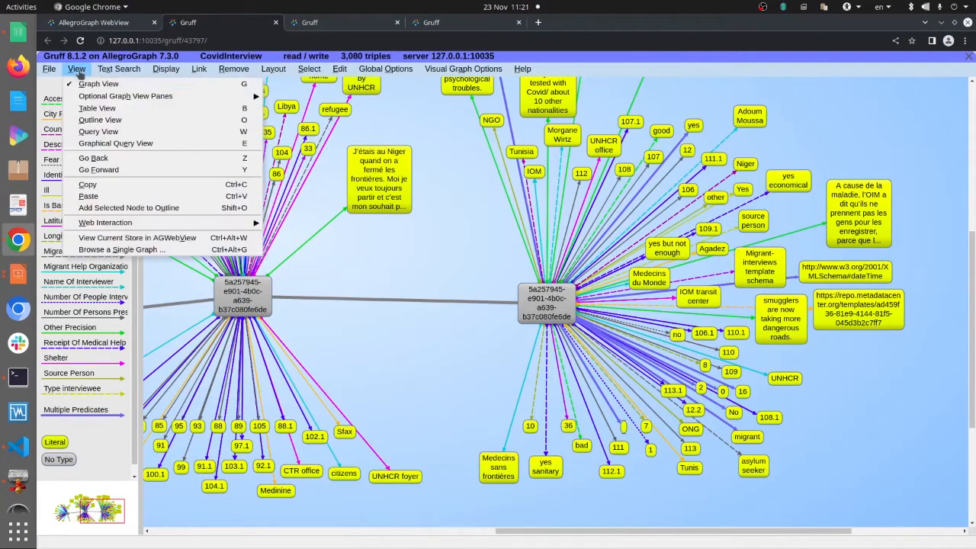
pyautogui.click(99, 134)
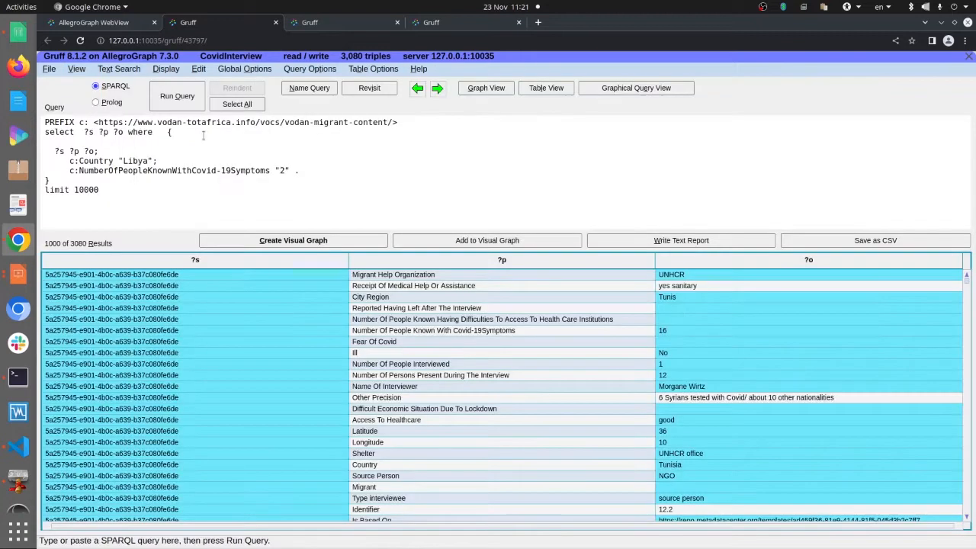
pyautogui.moveTo(174, 185); pyautogui.dragTo(61, 107)
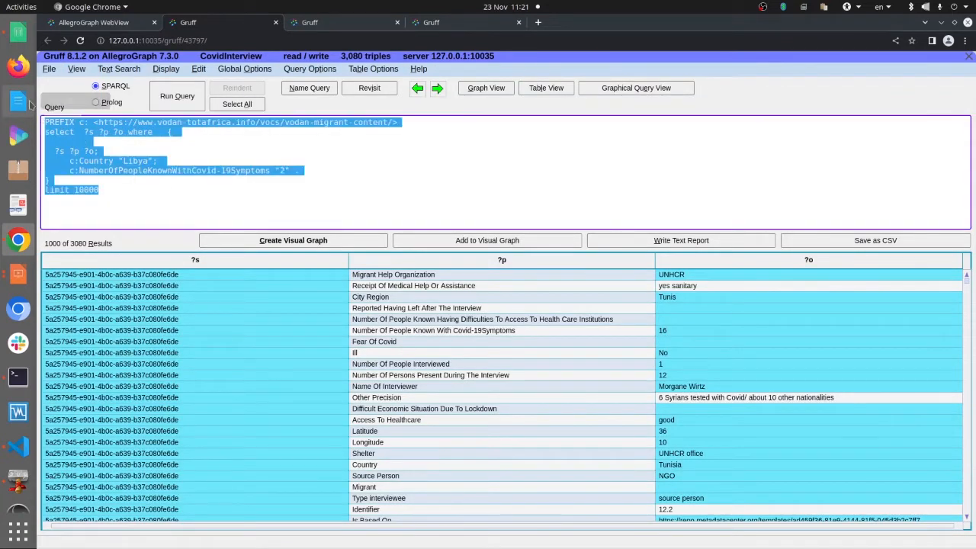
pyautogui.hotkey('ctrl', 'v')
pyautogui.click(183, 98)
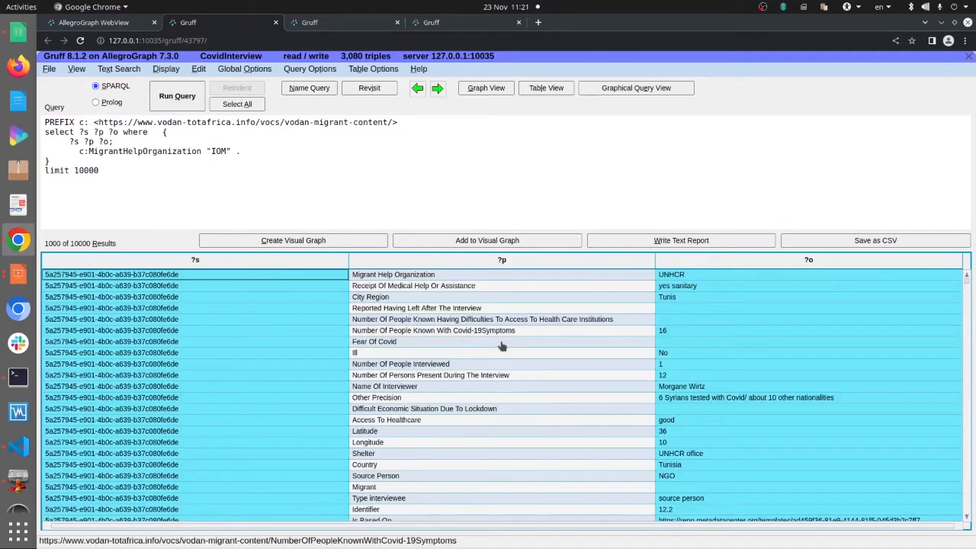
pyautogui.hotkey('alt', 'Tab')
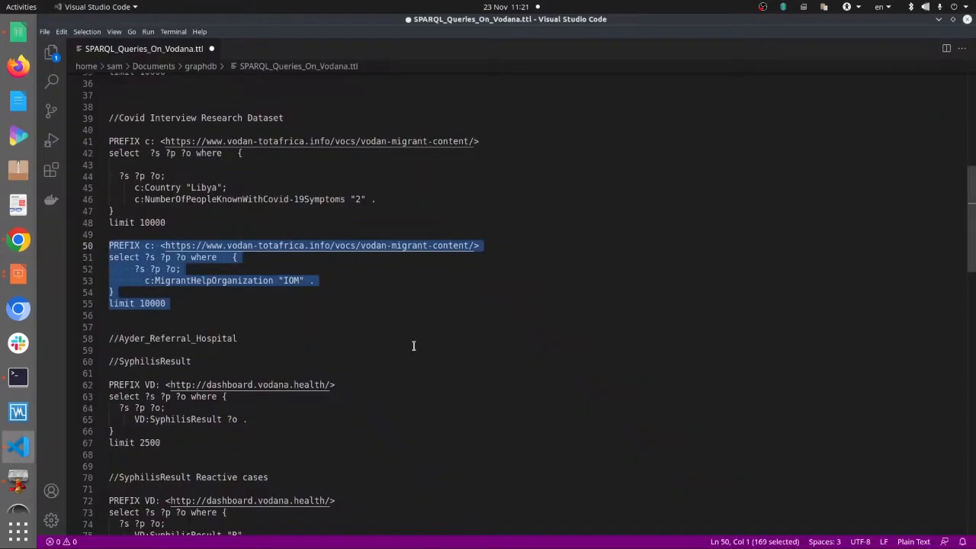
pyautogui.hotkey('alt', 'Tab')
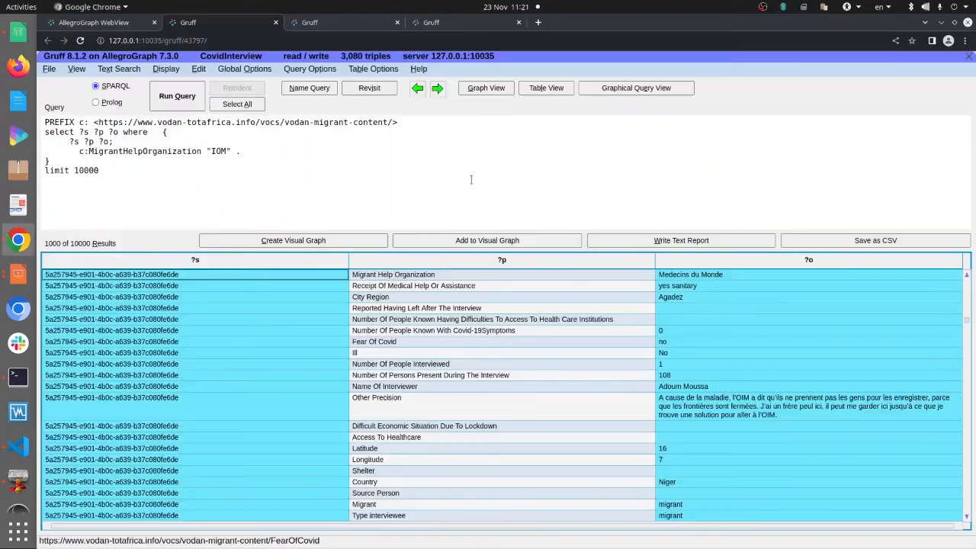
# Return to the AllegroGraph repository list, open the Ayder repository and launch it in Gruff.
pyautogui.click(116, 27)
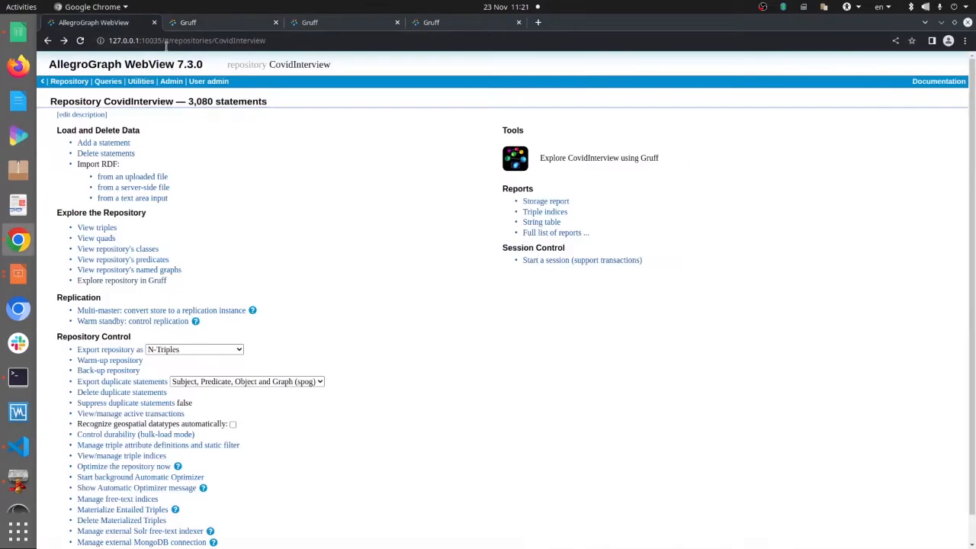
pyautogui.moveTo(164, 40); pyautogui.dragTo(575, 88)
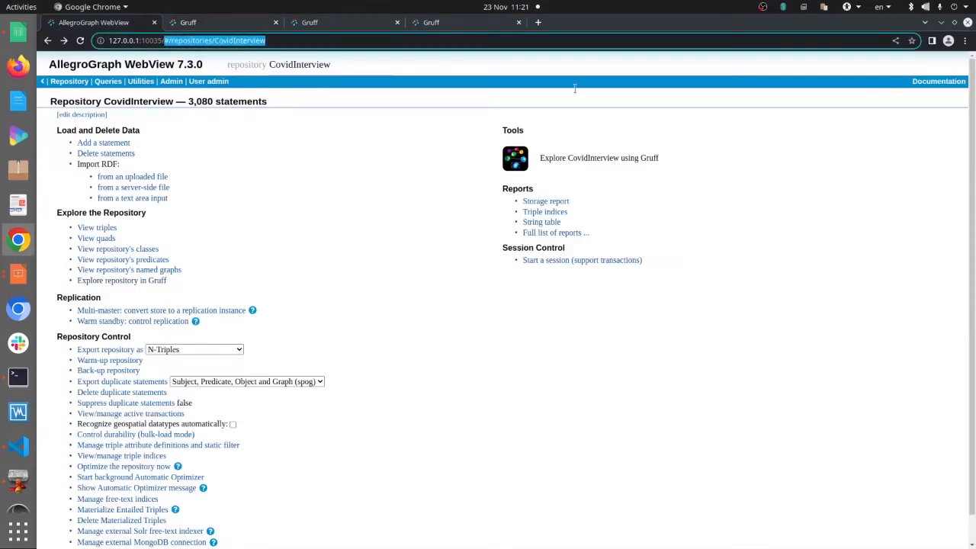
pyautogui.press('BackSpace')
pyautogui.press('Return')
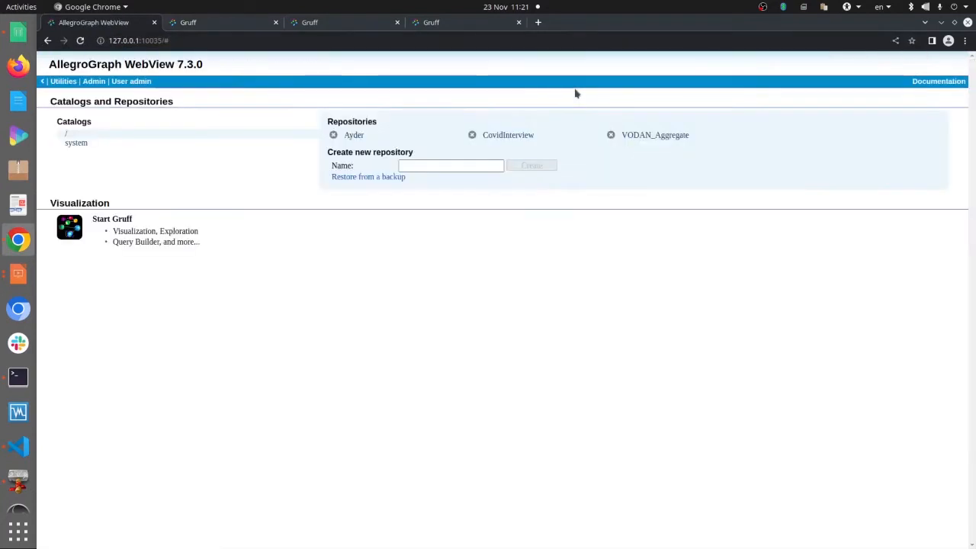
pyautogui.click(353, 135)
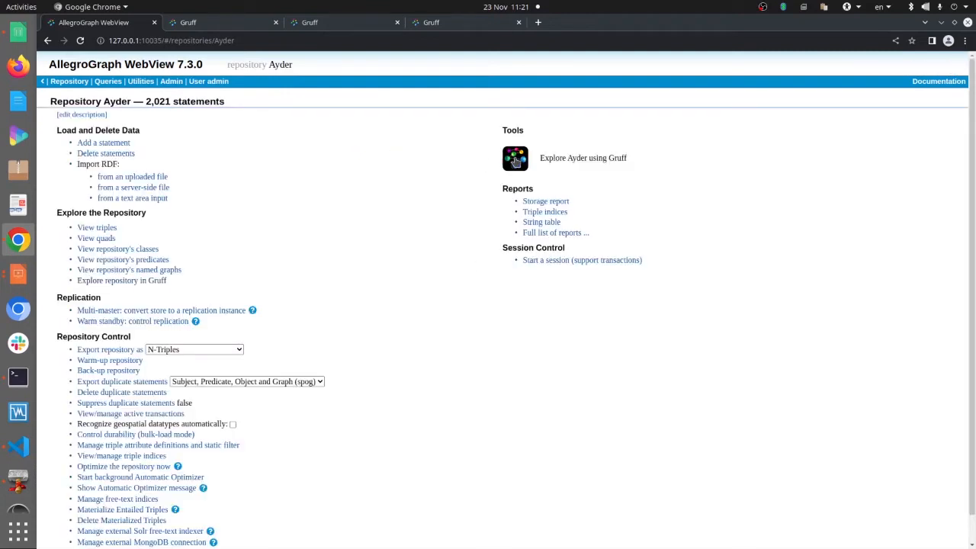
pyautogui.click(516, 159)
# Copy the general SyphilisResult query of Ayder_Referral_Hospital from Visual Studio Code and return to Chrome.
pyautogui.hotkey('alt', 'Tab')
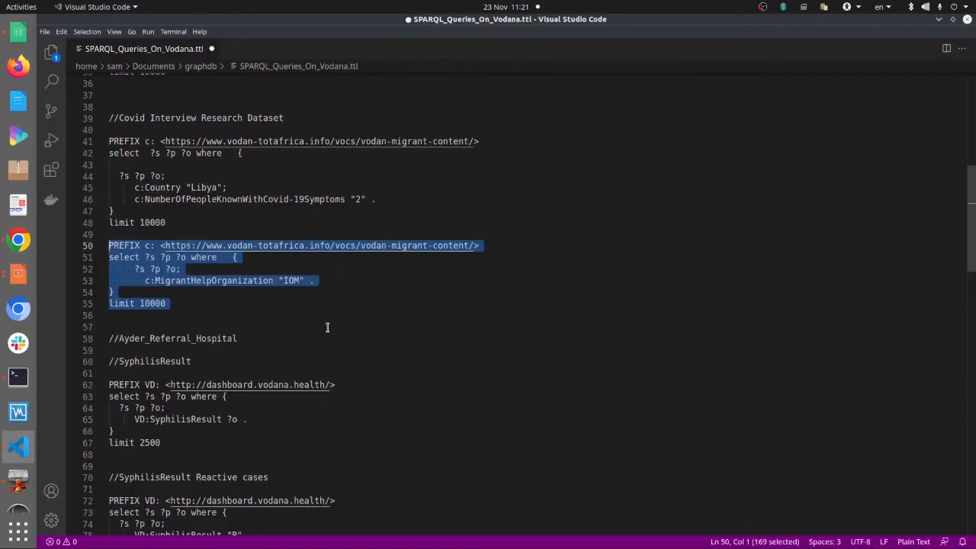
pyautogui.scroll(-3, 327, 328)
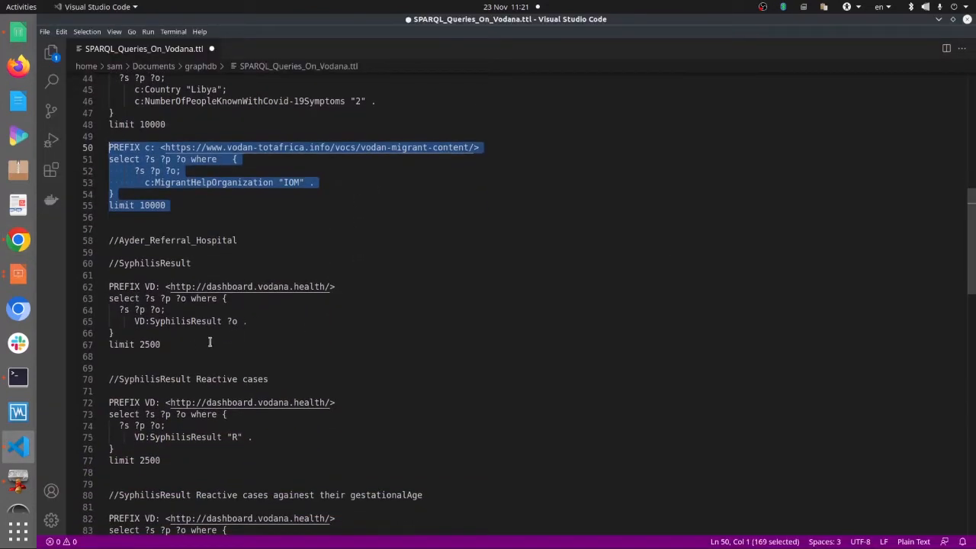
pyautogui.doubleClick(163, 264)
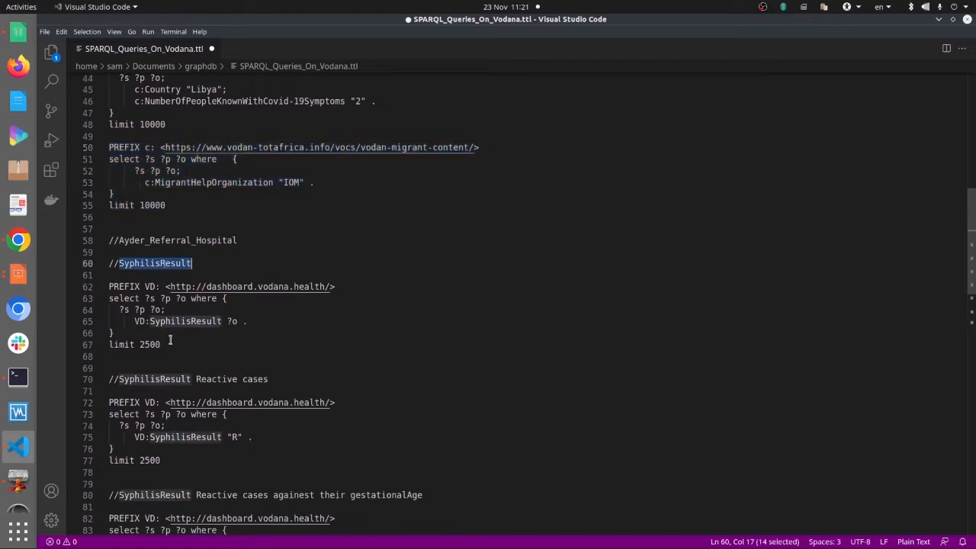
pyautogui.moveTo(168, 343); pyautogui.dragTo(114, 288)
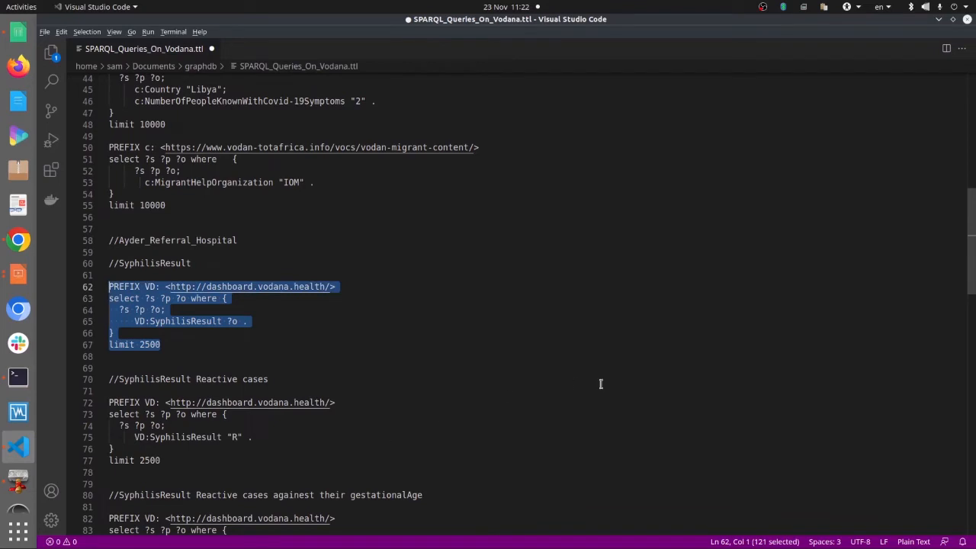
pyautogui.hotkey('alt', 'Tab')
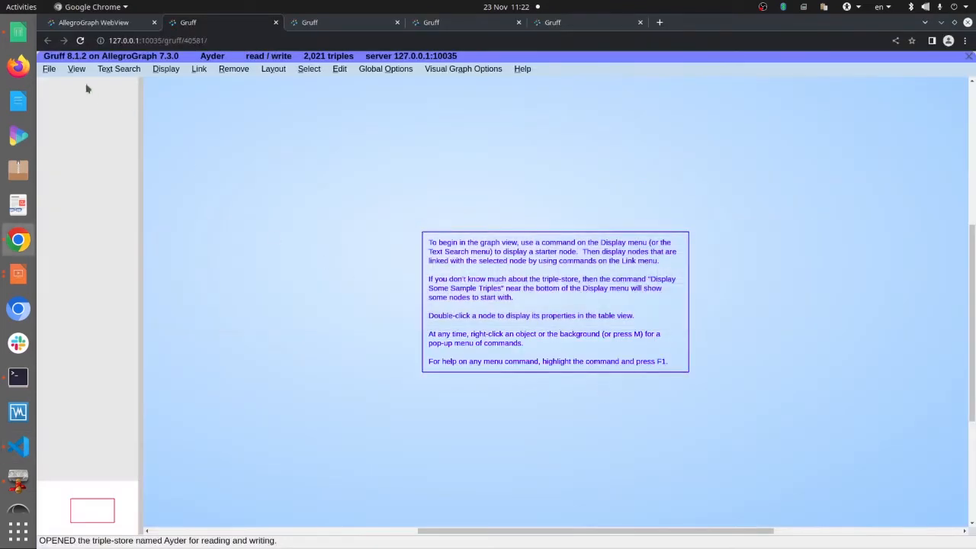
# Run the SyphilisResult query on Ayder with its limit of 2500 and create a visual graph of the results.
pyautogui.click(76, 69)
pyautogui.click(201, 138)
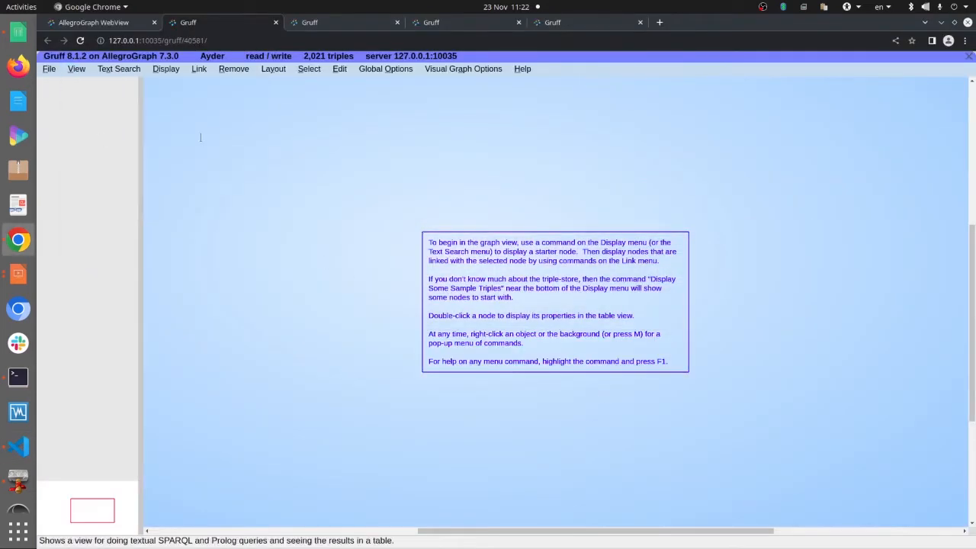
pyautogui.moveTo(114, 151); pyautogui.dragTo(30, 116)
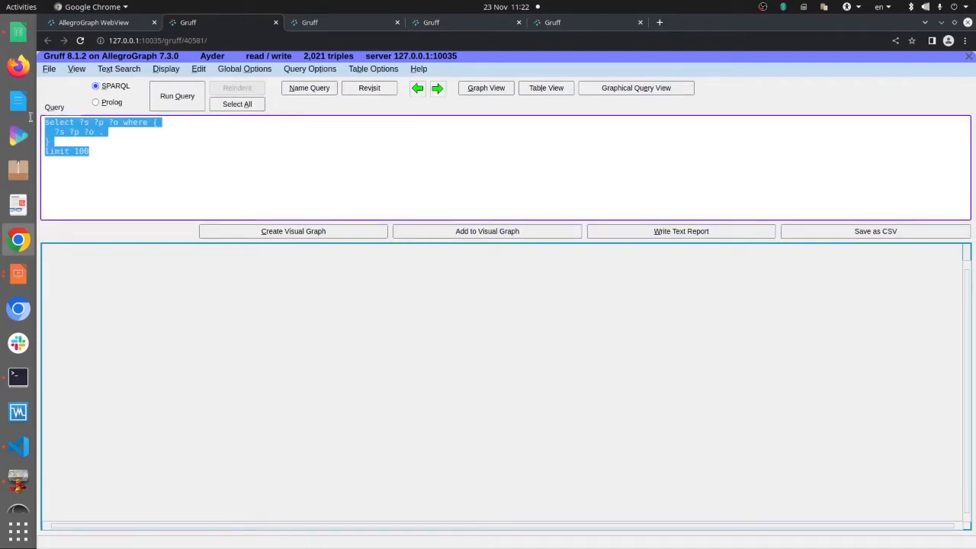
pyautogui.write('PREFIX VD: <http://dashboard.vodana.health/> select ?s ?p ?o where {   ?s ?p ?o;      VD:SyphilisResult ?o . } limit 2500')
pyautogui.click(157, 95)
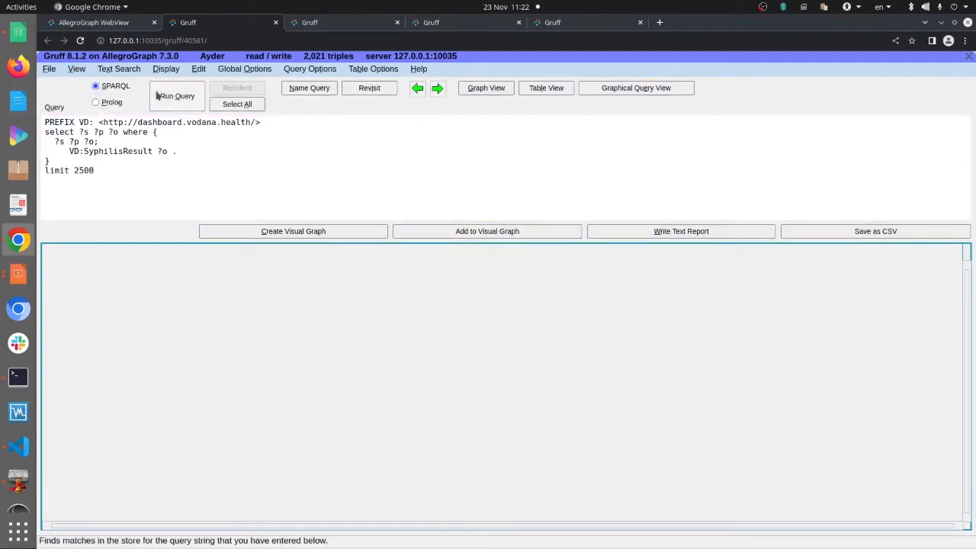
pyautogui.click(315, 232)
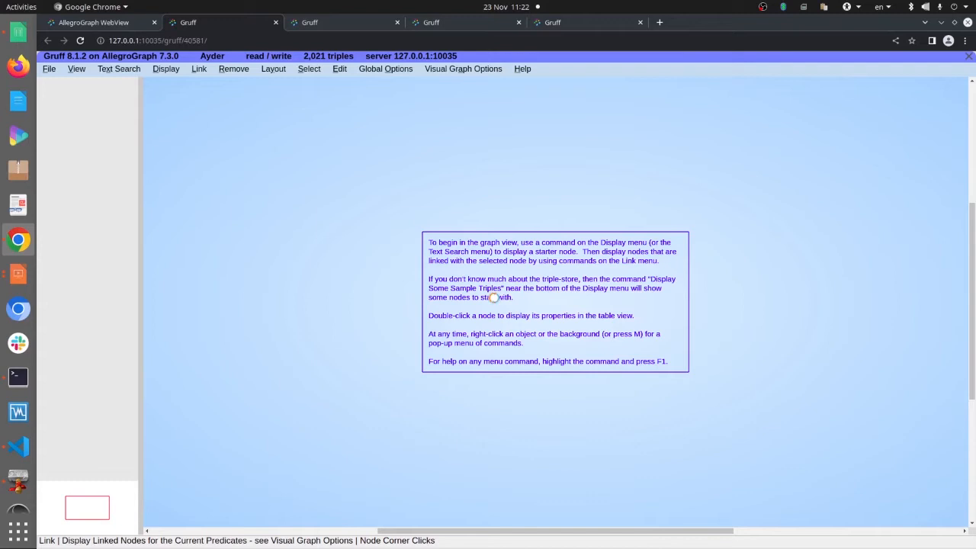
# Copy the SyphilisResult Reactive cases query with value "R" from Visual Studio Code and return to Chrome.
pyautogui.hotkey('alt', 'Tab')
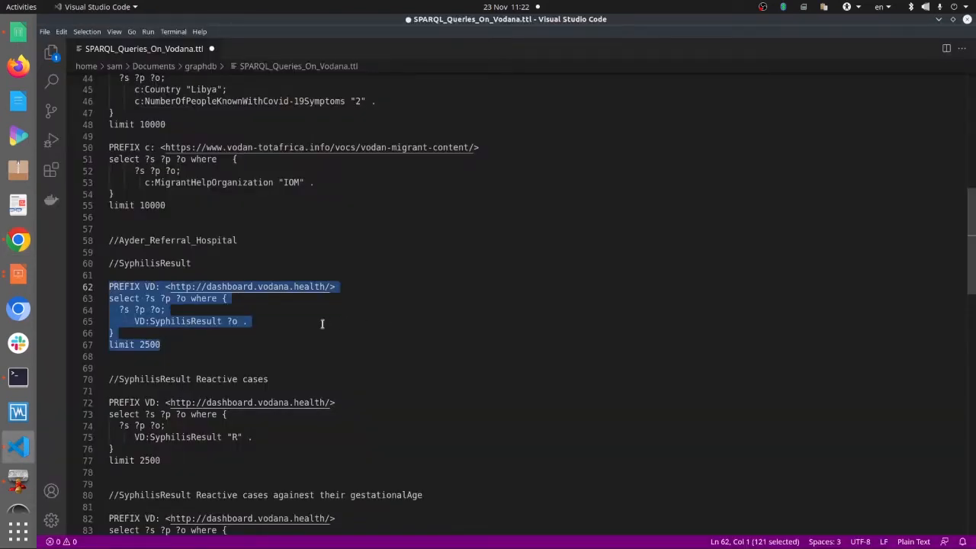
pyautogui.doubleClick(214, 321)
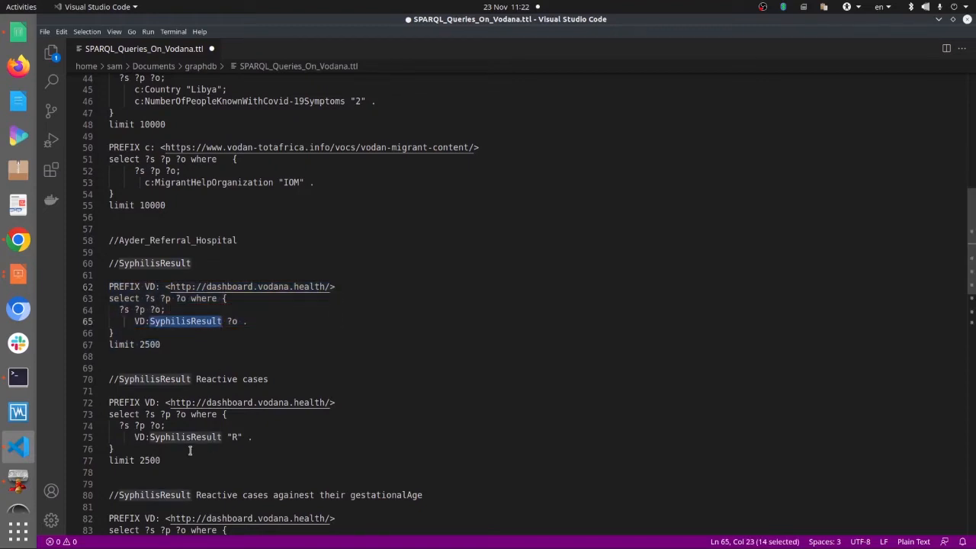
pyautogui.moveTo(174, 467); pyautogui.dragTo(108, 402)
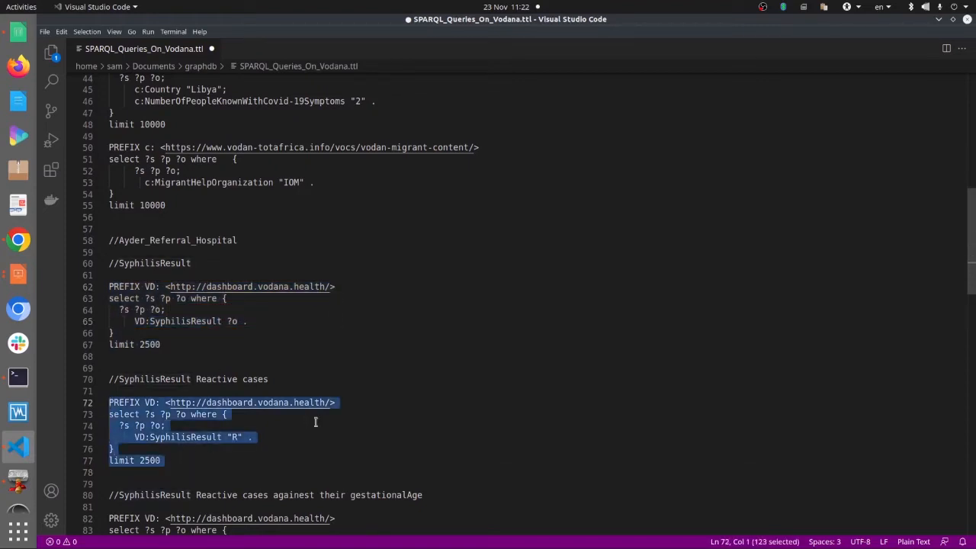
pyautogui.hotkey('alt', 'Tab')
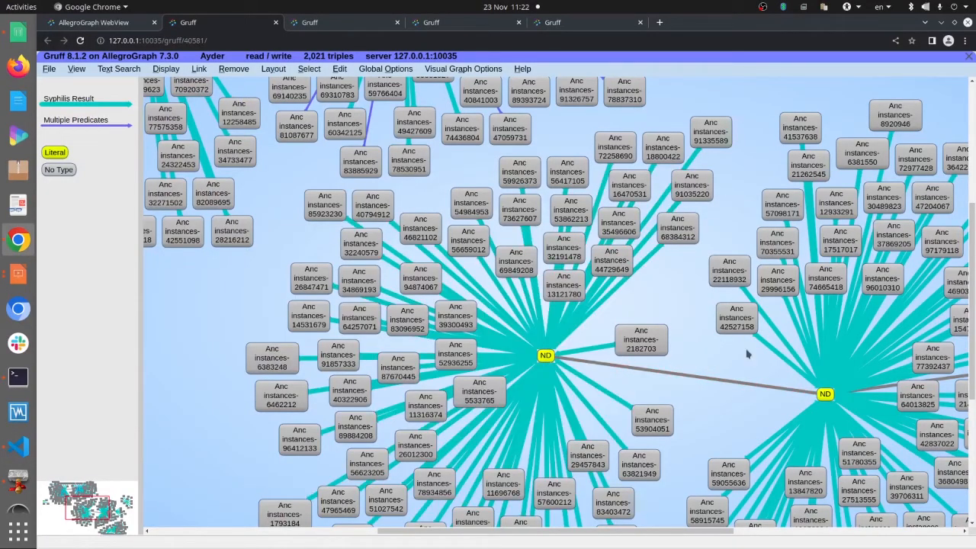
# Examine the Syphilis Result clusters in the Ayder visual graph, including the instances linked to the R node.
pyautogui.scroll(3, 783, 362)
pyautogui.hscroll(3, 783, 362)
pyautogui.hscroll(3, 783, 360)
pyautogui.scroll(-1, 783, 360)
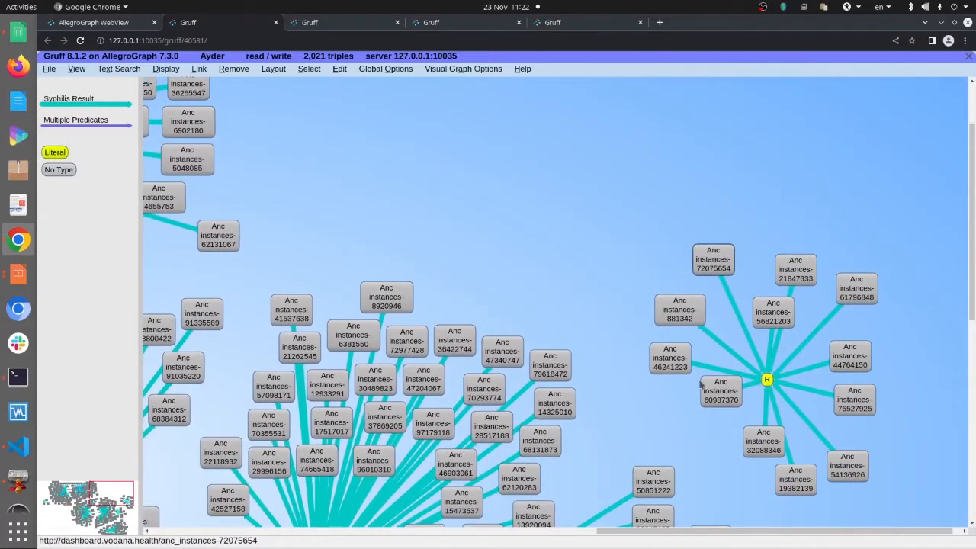
# Examine the R, ND and NR clusters of the Syphilis Result graph, including the nodes linked to R.
pyautogui.click(779, 380)
pyautogui.scroll(-3, 759, 308)
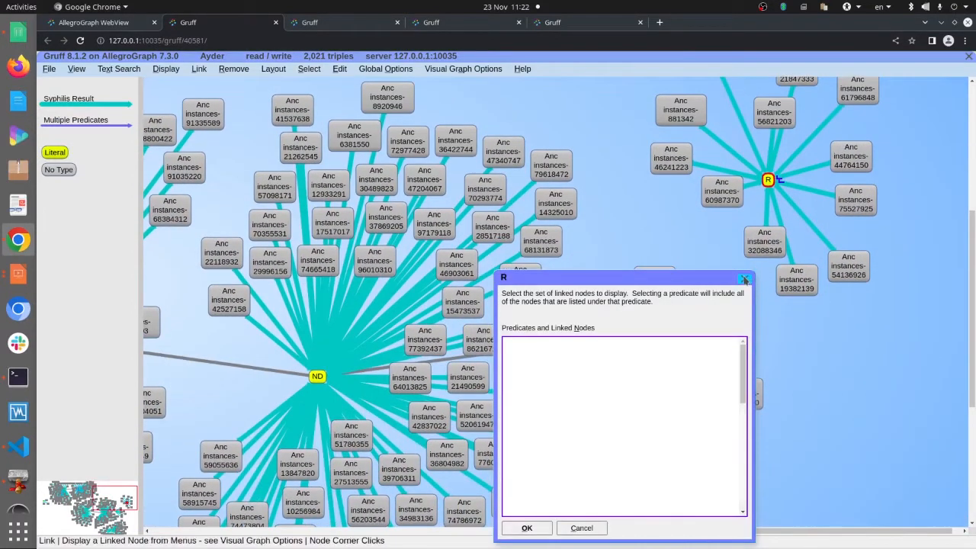
pyautogui.click(745, 278)
pyautogui.scroll(-3, 336, 306)
pyautogui.hscroll(-2, 335, 306)
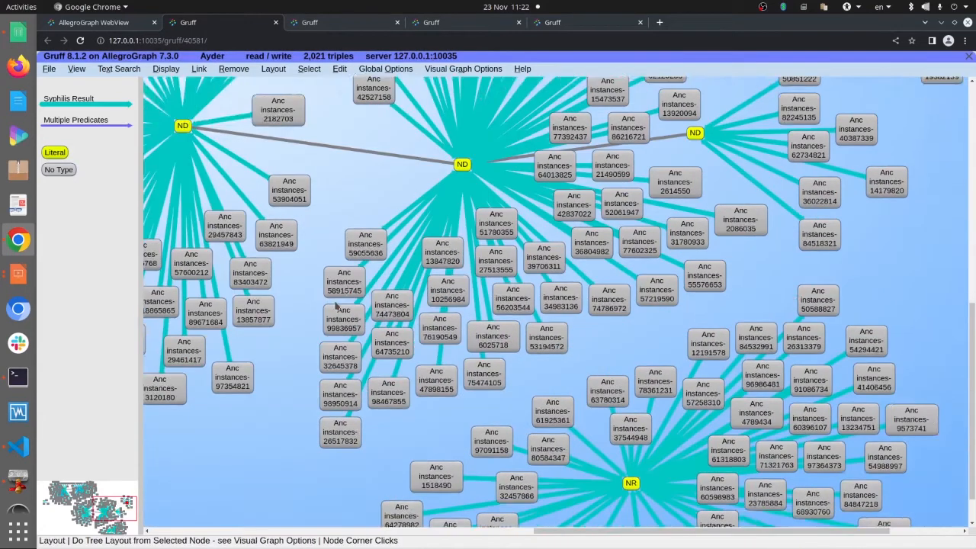
pyautogui.scroll(3, 336, 306)
pyautogui.hscroll(1, 335, 306)
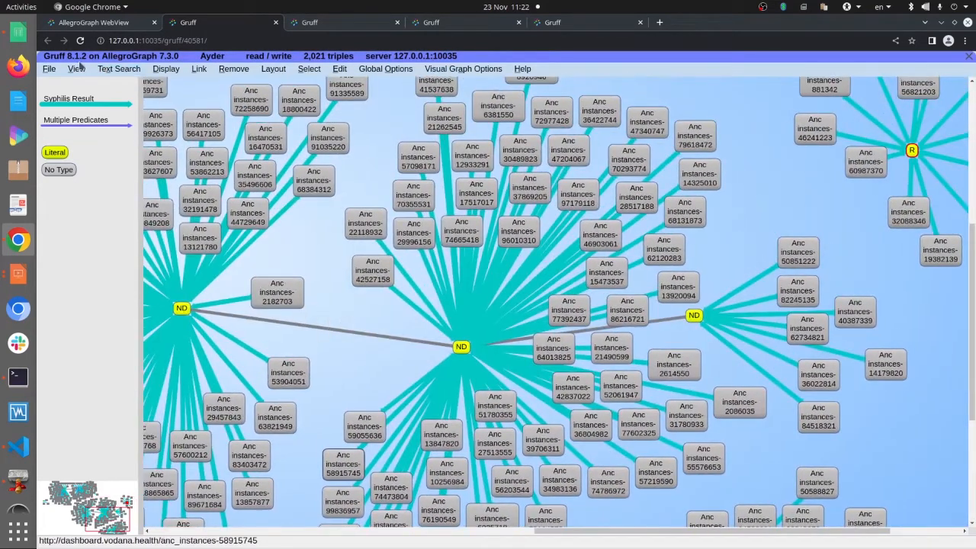
# Run the SyphilisResult "R" query with limit 2500 on Ayder and create a visual graph of the results.
pyautogui.click(76, 68)
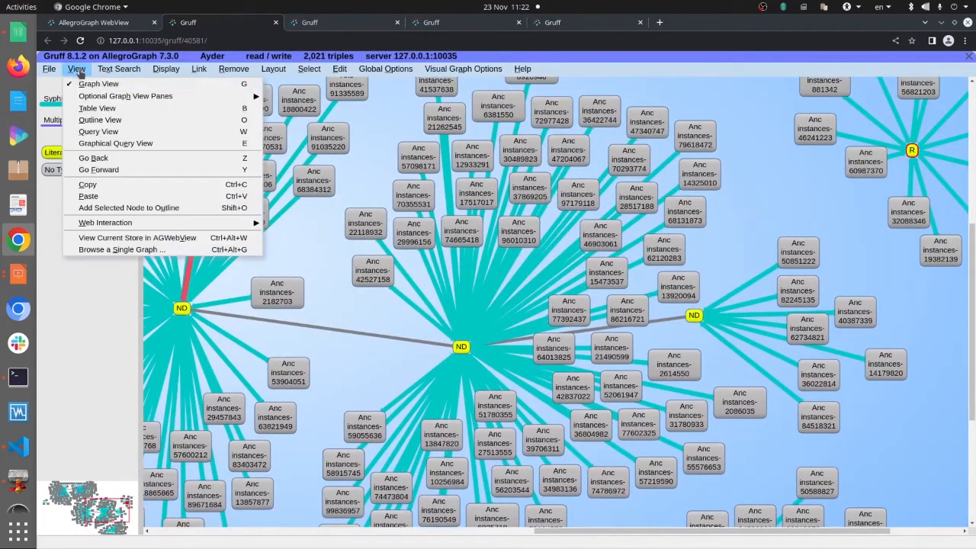
pyautogui.click(91, 120)
pyautogui.click(75, 69)
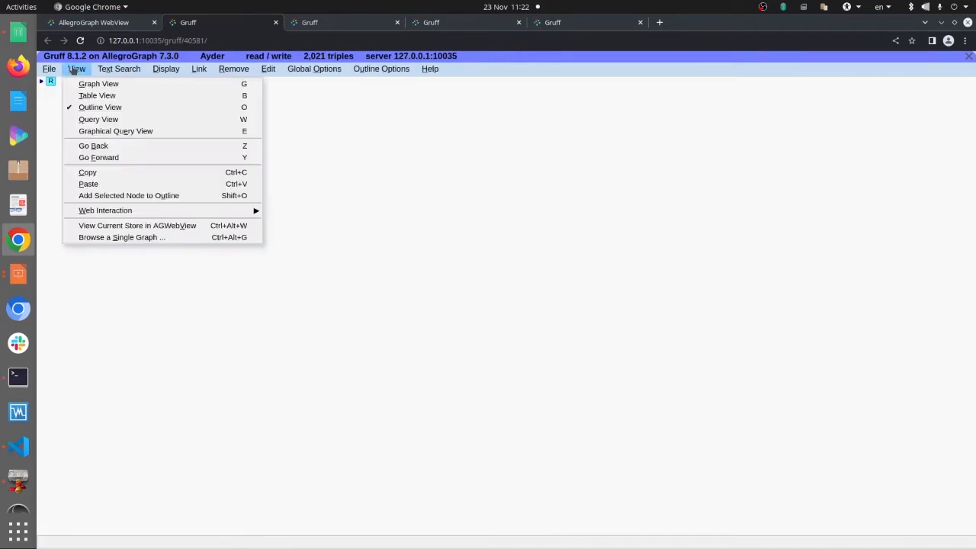
pyautogui.click(92, 119)
pyautogui.click(105, 177)
pyautogui.hotkey('ctrl', 'a')
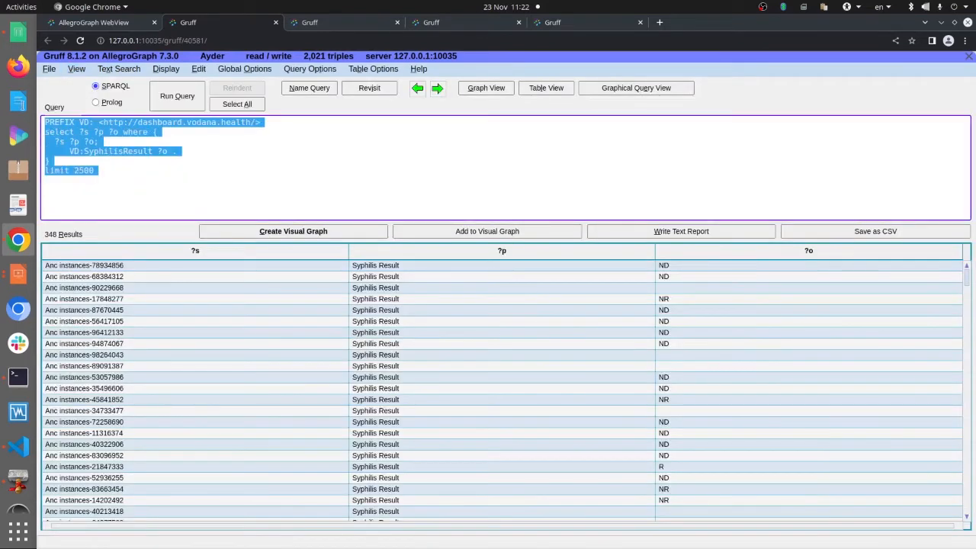
pyautogui.write('PREFIX VD: <http://dashboard.vodana.health/> select ?s ?p ?o where {   ?s ?p ?o;      VD:SyphilisResult "R" . } limit 2500')
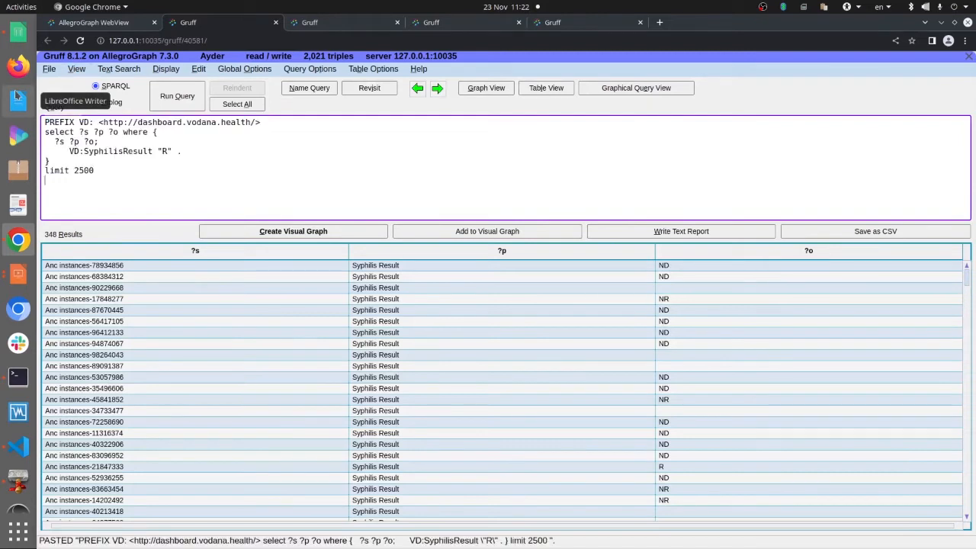
pyautogui.click(174, 96)
pyautogui.click(293, 231)
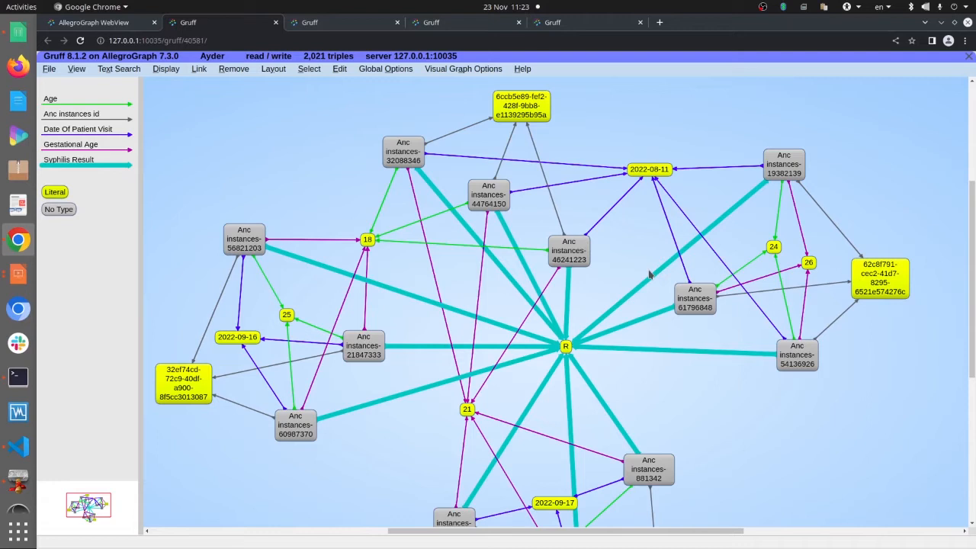
# Rearrange the reactive-cases graph with the R node as the starting point of the layout.
pyautogui.click(566, 349)
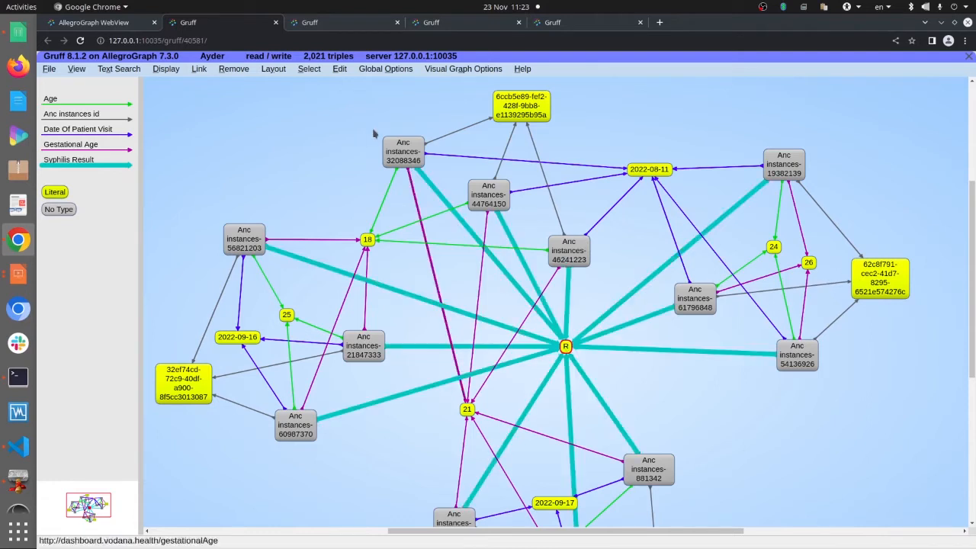
pyautogui.click(272, 68)
pyautogui.click(320, 157)
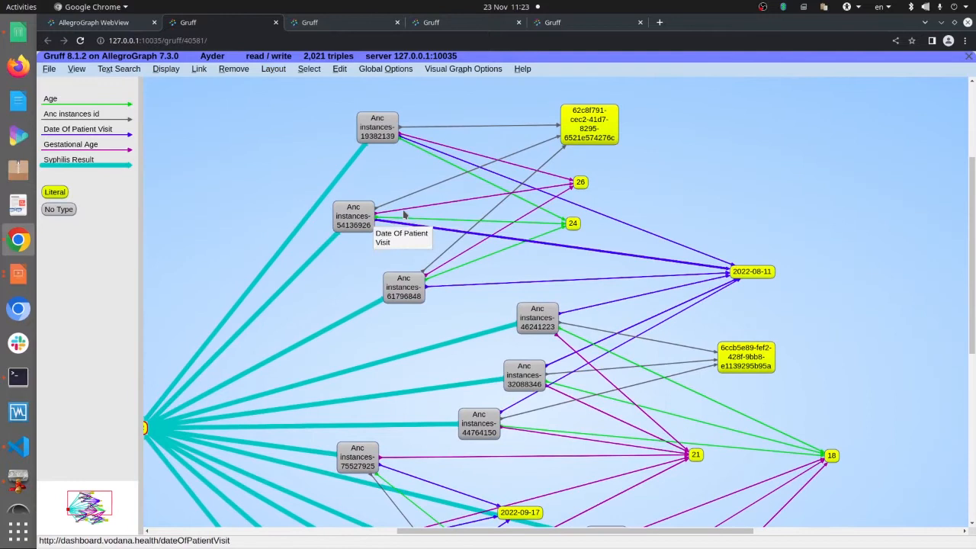
# Rearrange the reactive-cases graph as a tree starting from the 2022-08-11 visit date node.
pyautogui.scroll(-3, 404, 222)
pyautogui.click(751, 216)
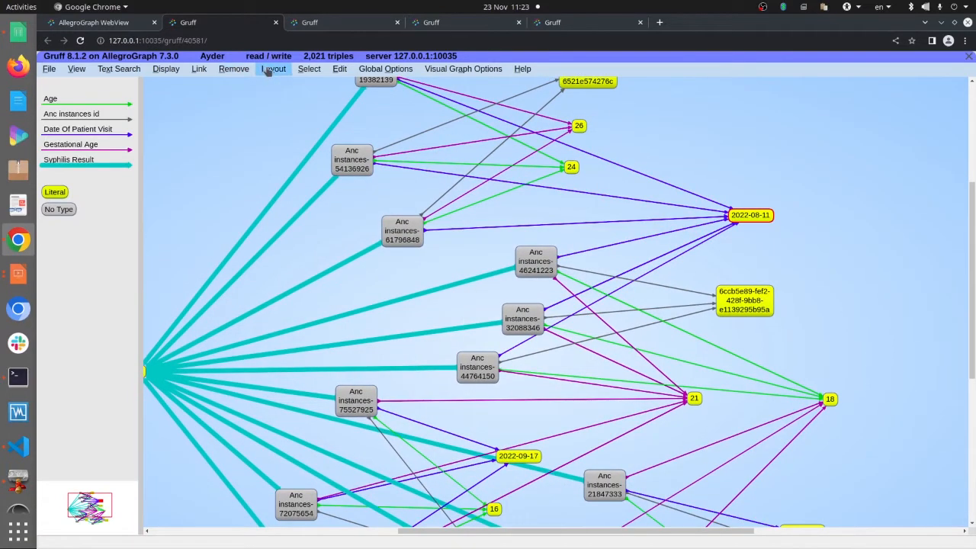
pyautogui.click(269, 70)
pyautogui.click(302, 135)
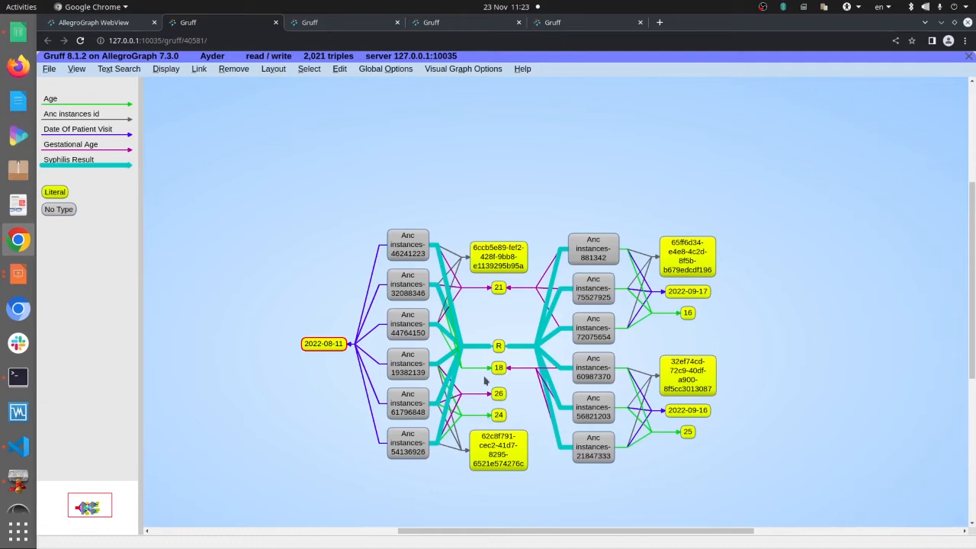
# Copy the unfiltered query for SyphilisResult Reactive cases against gestationalAge from Visual Studio Code and return to Chrome.
pyautogui.hotkey('alt', 'Tab')
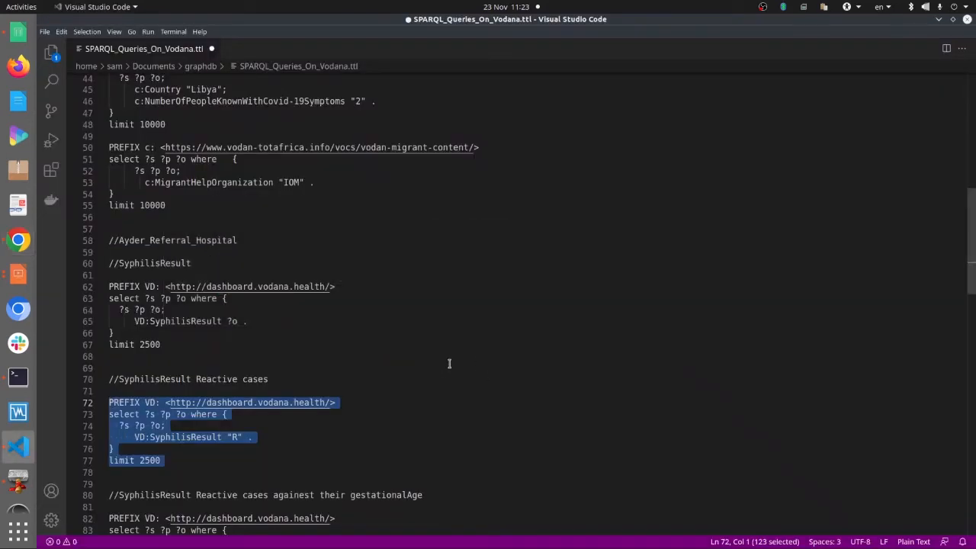
pyautogui.scroll(-4, 379, 392)
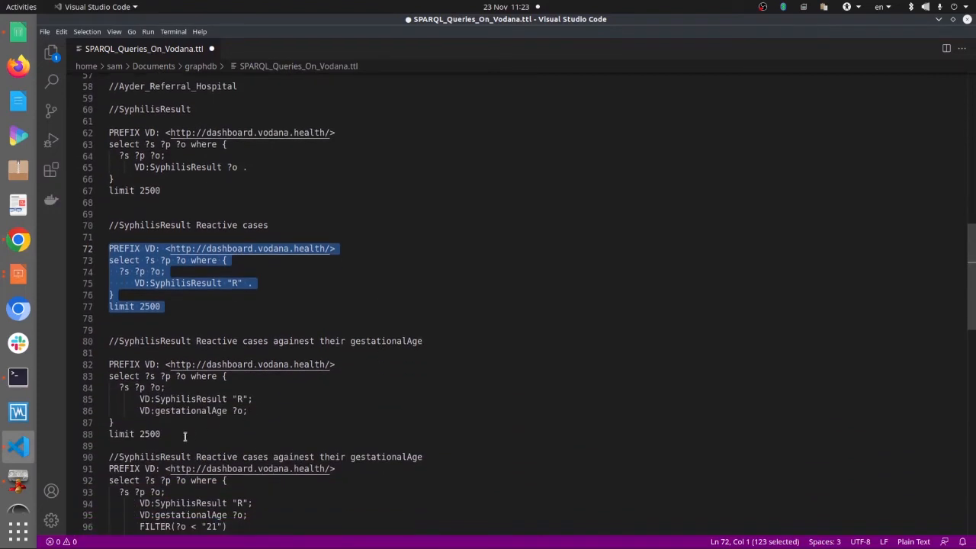
pyautogui.moveTo(184, 436); pyautogui.dragTo(95, 364)
pyautogui.hotkey('ctrl', 'c')
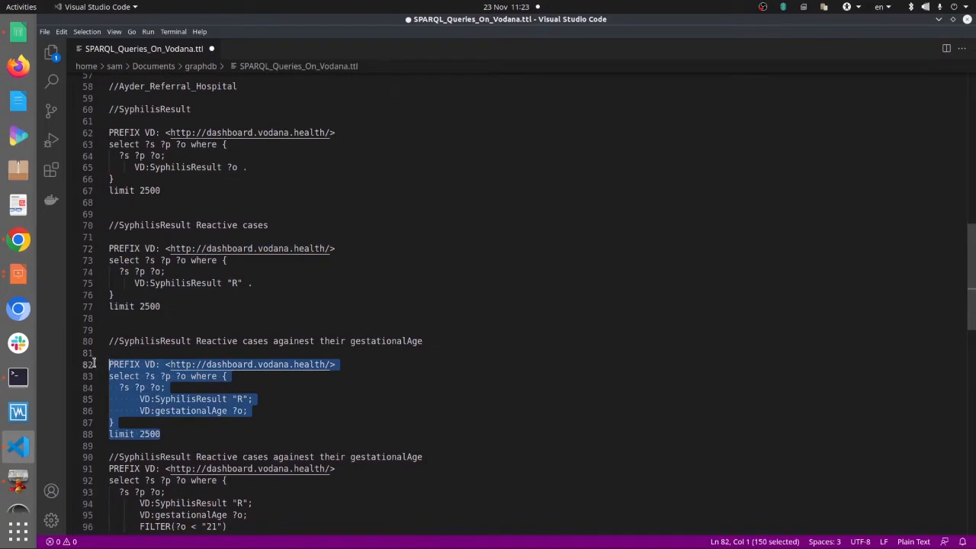
pyautogui.hotkey('alt', 'Tab')
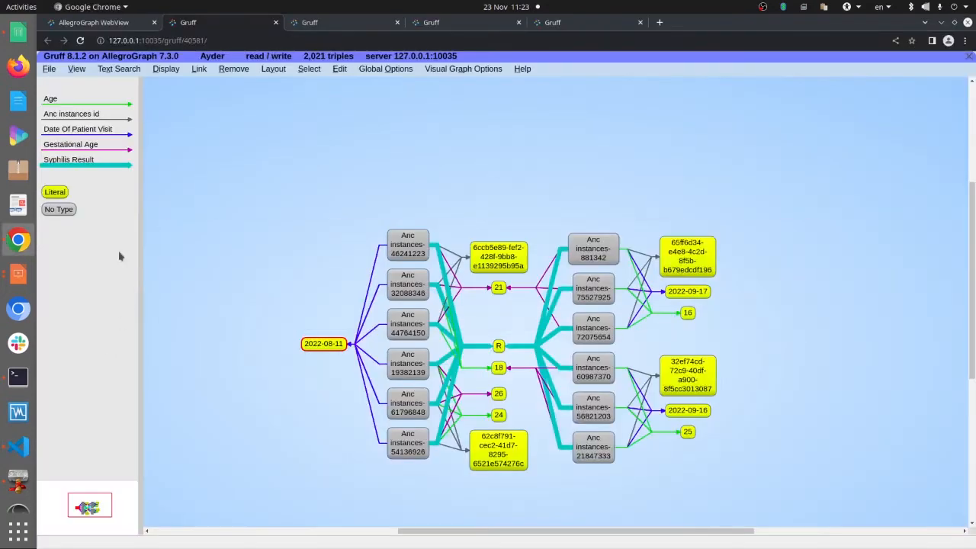
# Run the SyphilisResult "R" with gestationalAge query on Ayder, create a visual graph and look over its gestational age groups.
pyautogui.click(76, 68)
pyautogui.click(99, 132)
pyautogui.moveTo(119, 179); pyautogui.dragTo(34, 115)
pyautogui.hotkey('ctrl', 'v')
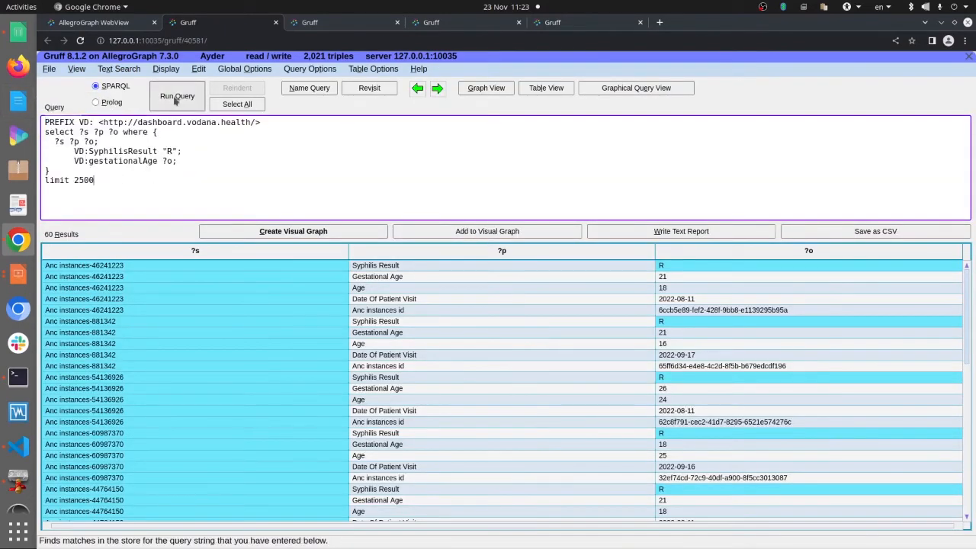
pyautogui.click(175, 99)
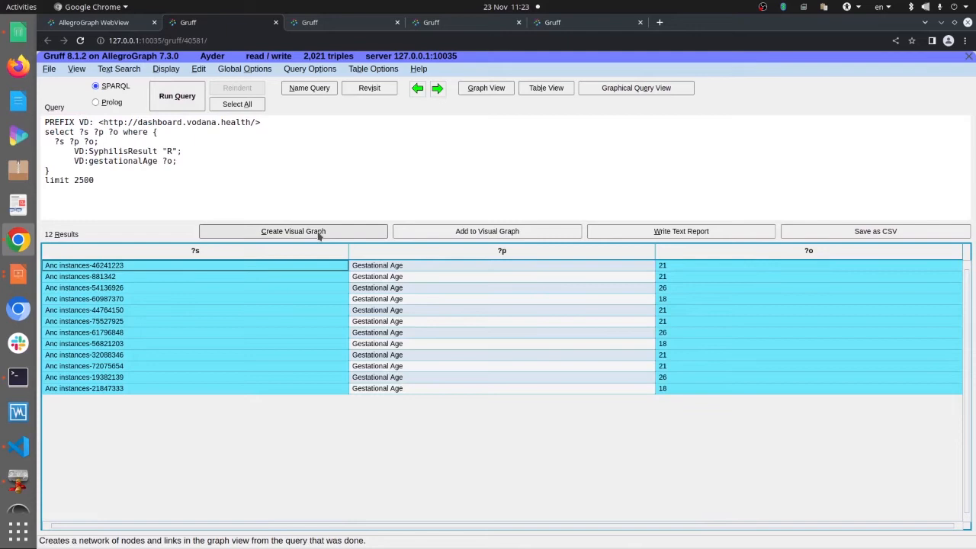
pyautogui.click(319, 235)
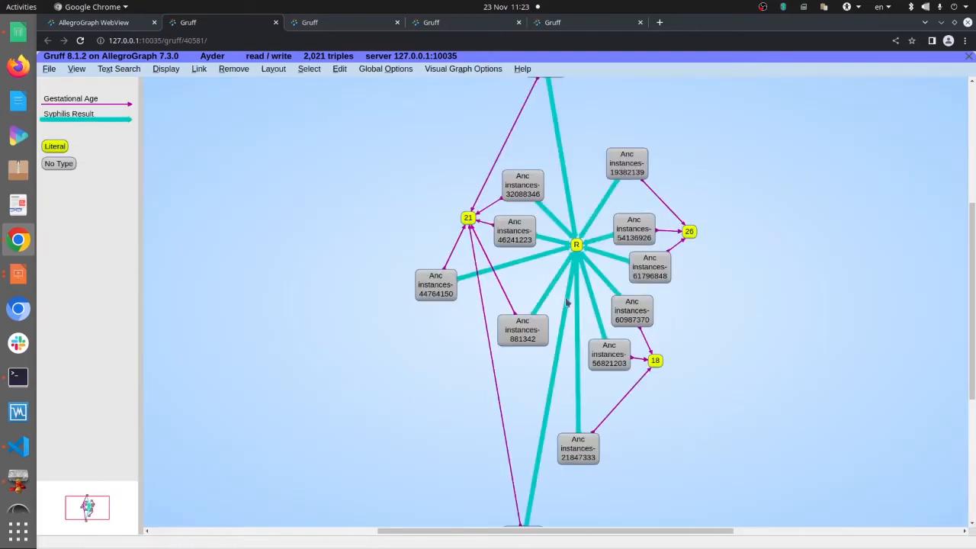
pyautogui.scroll(-3, 567, 302)
pyautogui.scroll(4, 567, 302)
pyautogui.scroll(-3, 566, 302)
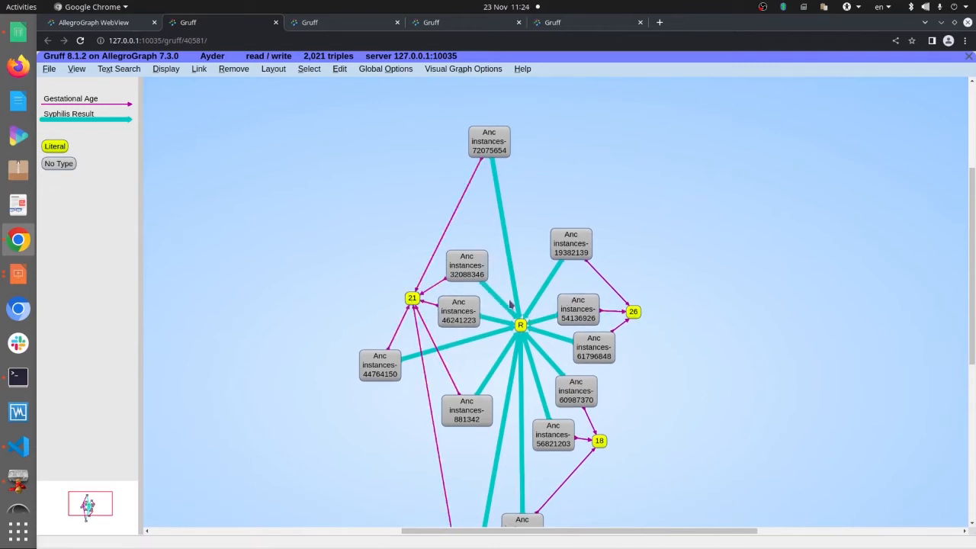
pyautogui.scroll(-3, 511, 304)
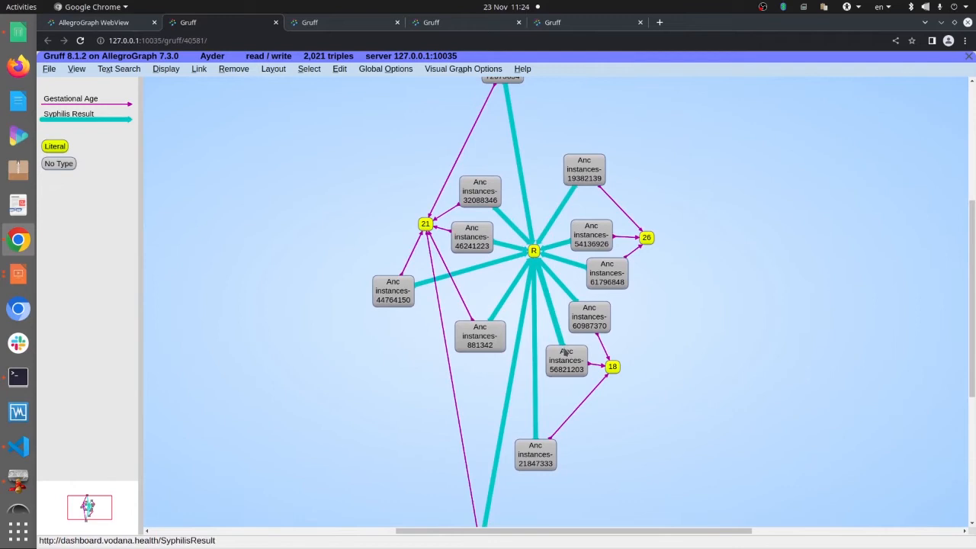
# Copy the OPD Diagnosis query with sex "Female" and limit 2500 from Visual Studio Code and return to Chrome.
pyautogui.hotkey('alt', 'Tab')
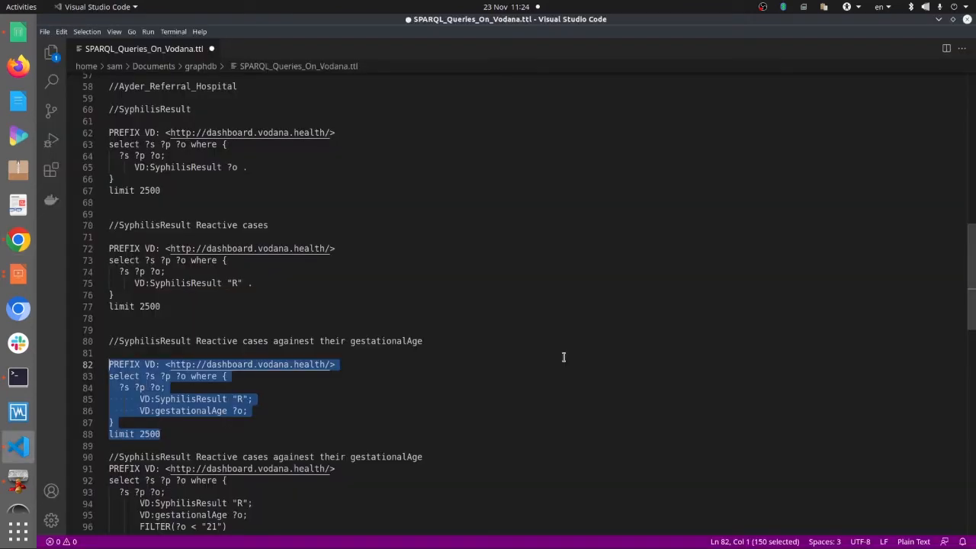
pyautogui.scroll(-3, 564, 357)
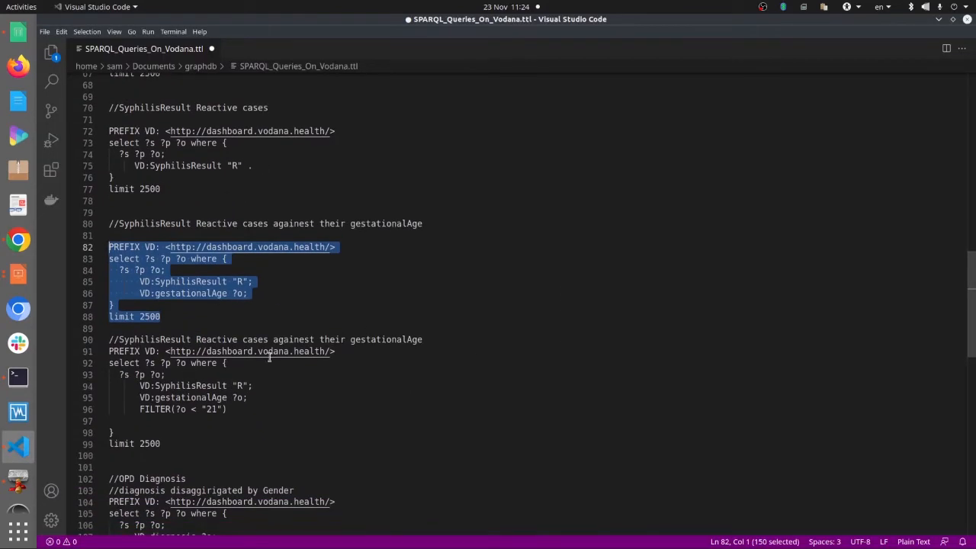
pyautogui.moveTo(161, 444); pyautogui.dragTo(138, 364)
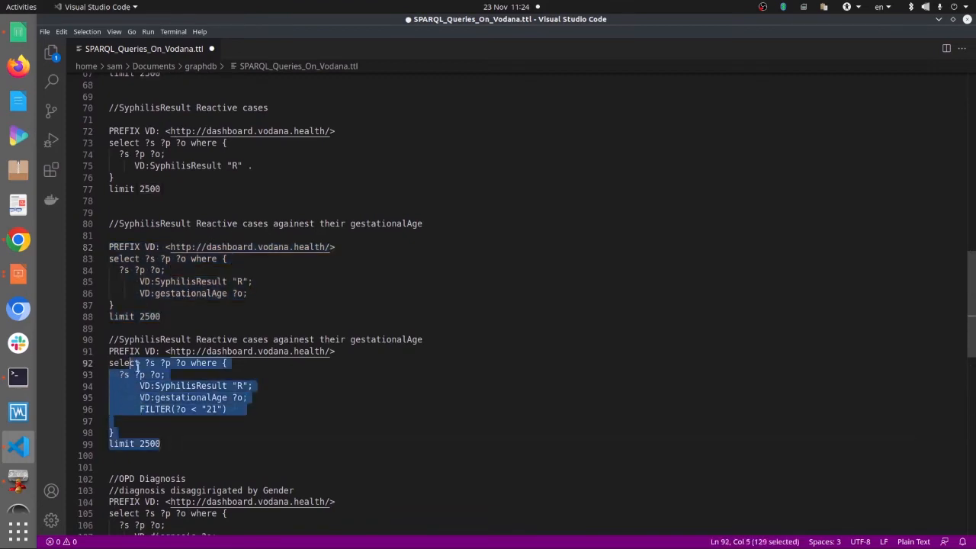
pyautogui.click(207, 412)
pyautogui.scroll(-4, 298, 395)
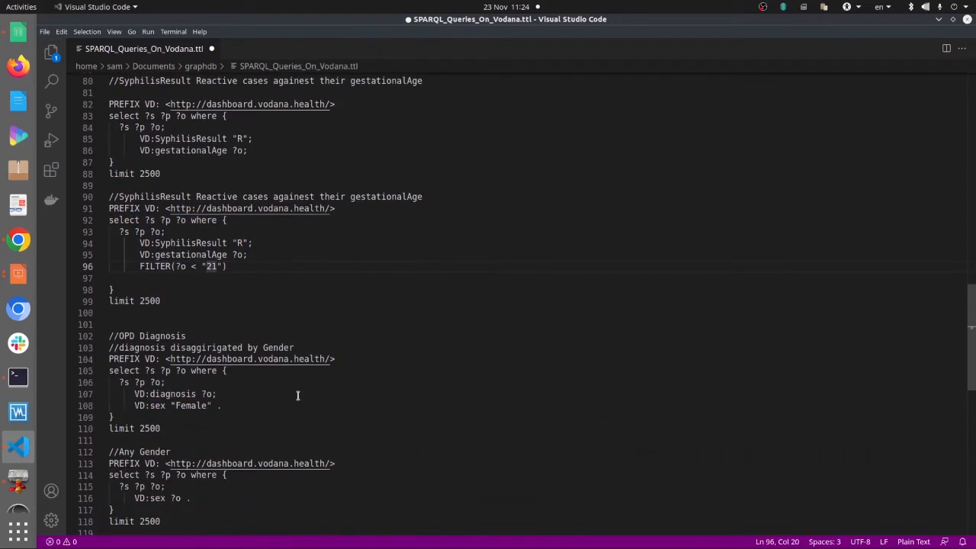
pyautogui.scroll(-2, 298, 394)
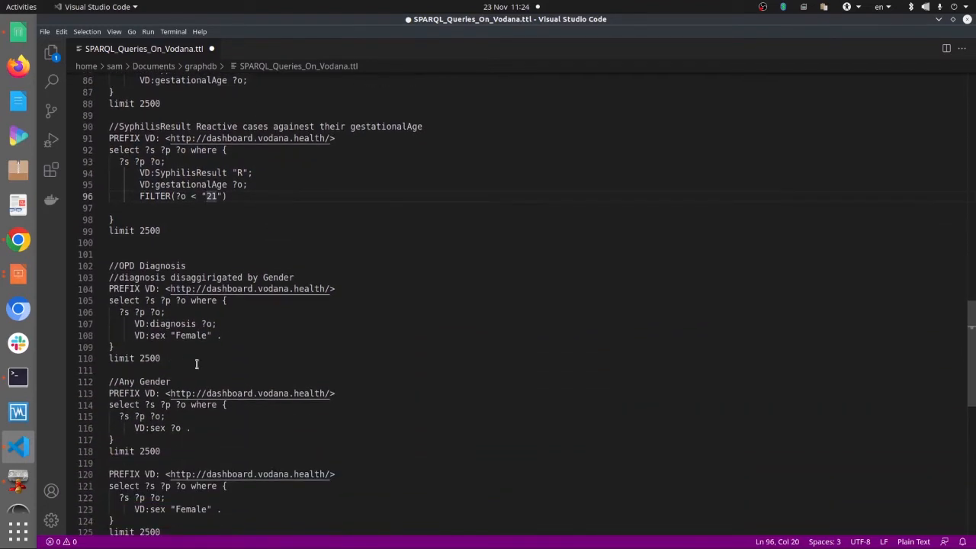
pyautogui.click(185, 359)
pyautogui.moveTo(182, 358); pyautogui.dragTo(110, 289)
pyautogui.hotkey('ctrl', 'c')
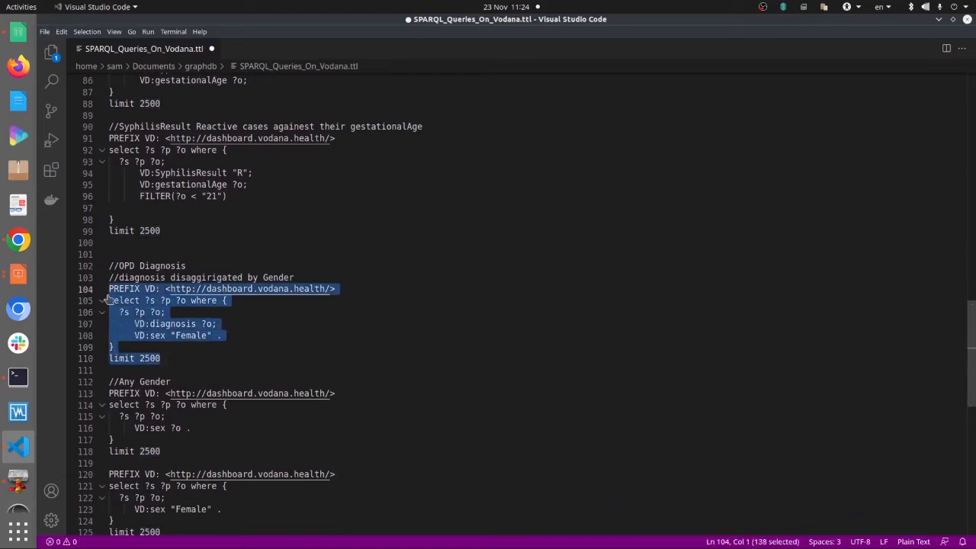
pyautogui.hotkey('alt', 'Tab')
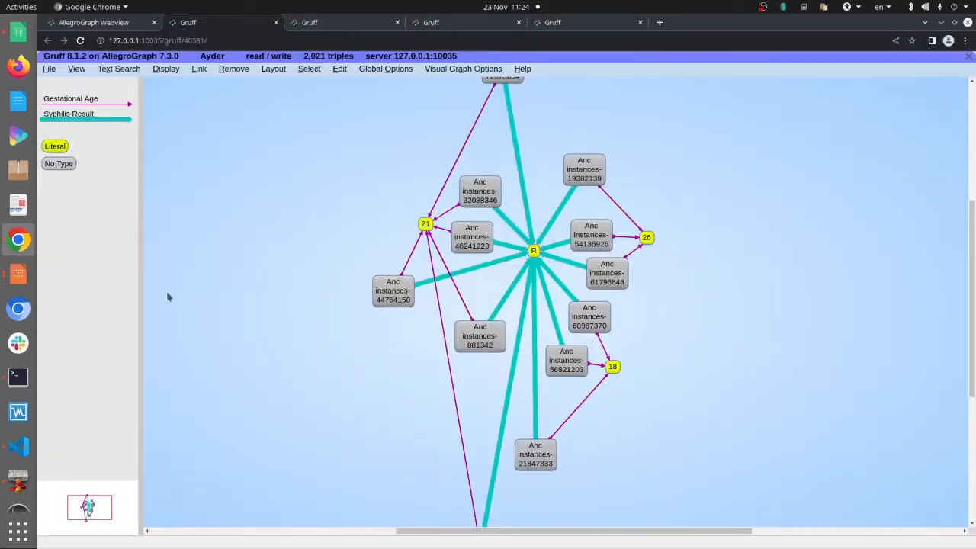
# Run the diagnosis query for sex "Female" on Ayder and create a visual graph of the results.
pyautogui.click(76, 69)
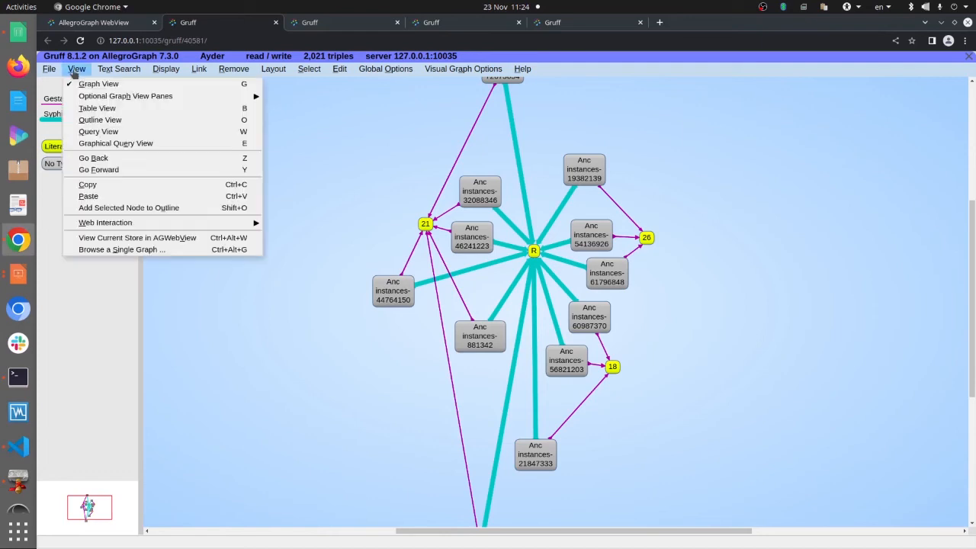
pyautogui.click(102, 132)
pyautogui.click(135, 176)
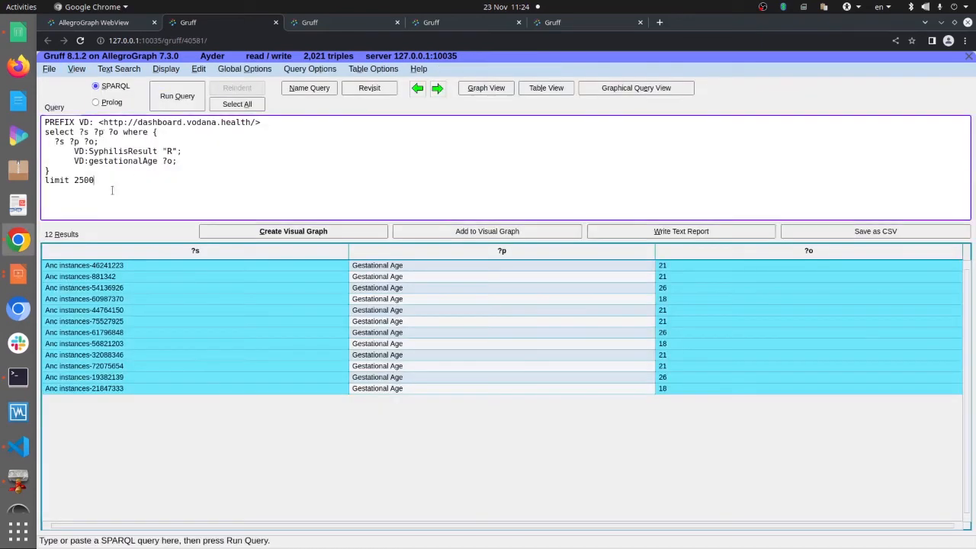
pyautogui.hotkey('ctrl', 'a')
pyautogui.hotkey('ctrl', 'v')
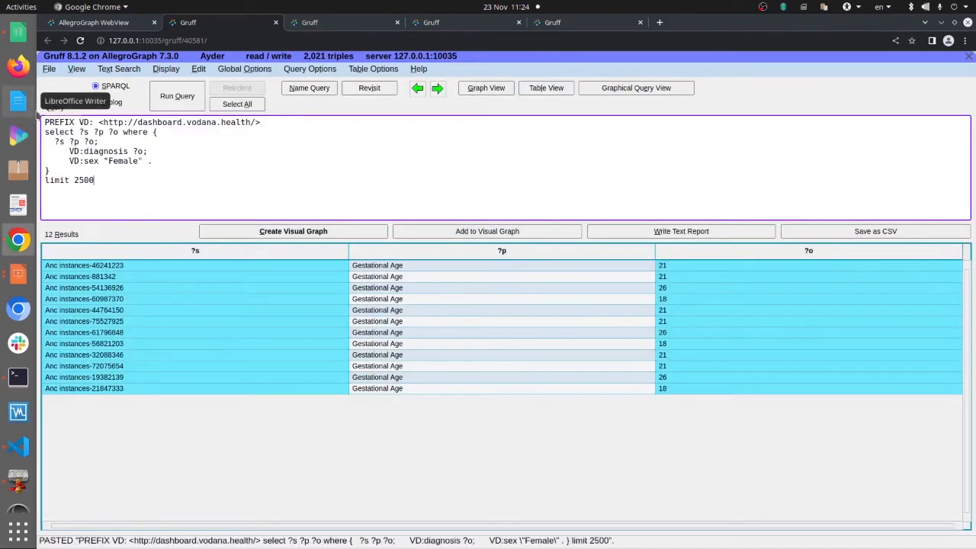
pyautogui.click(177, 97)
pyautogui.click(307, 233)
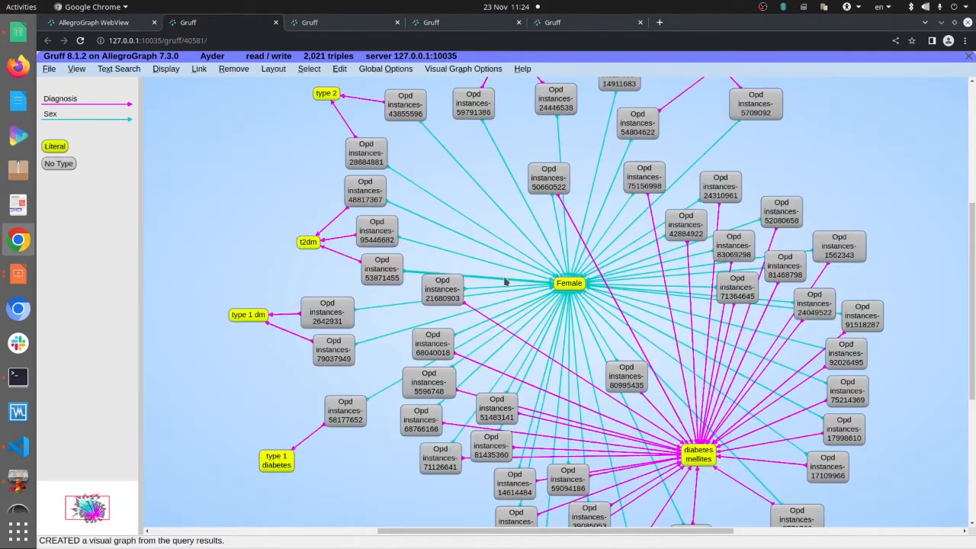
# Examine the diagnosis nodes and OPD instances linked to the Female node in the visual graph.
pyautogui.moveTo(590, 284); pyautogui.dragTo(587, 291)
pyautogui.scroll(-5, 586, 292)
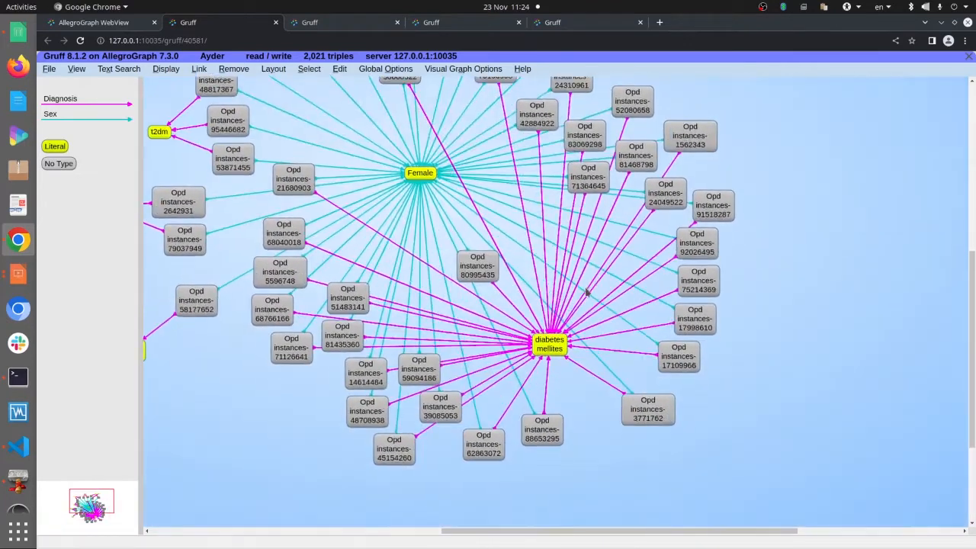
pyautogui.hscroll(-2, 587, 292)
pyautogui.scroll(2, 586, 292)
pyautogui.scroll(5, 586, 292)
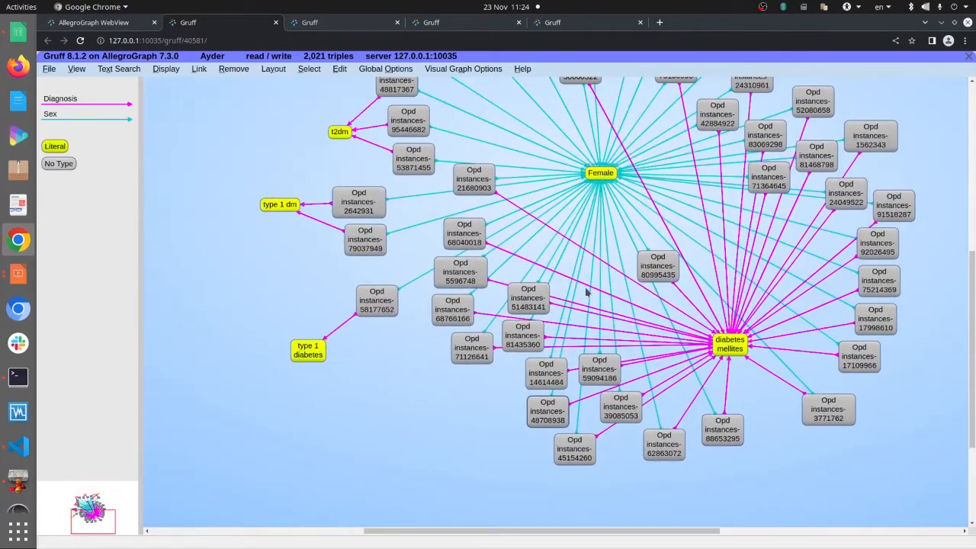
pyautogui.hscroll(1, 587, 292)
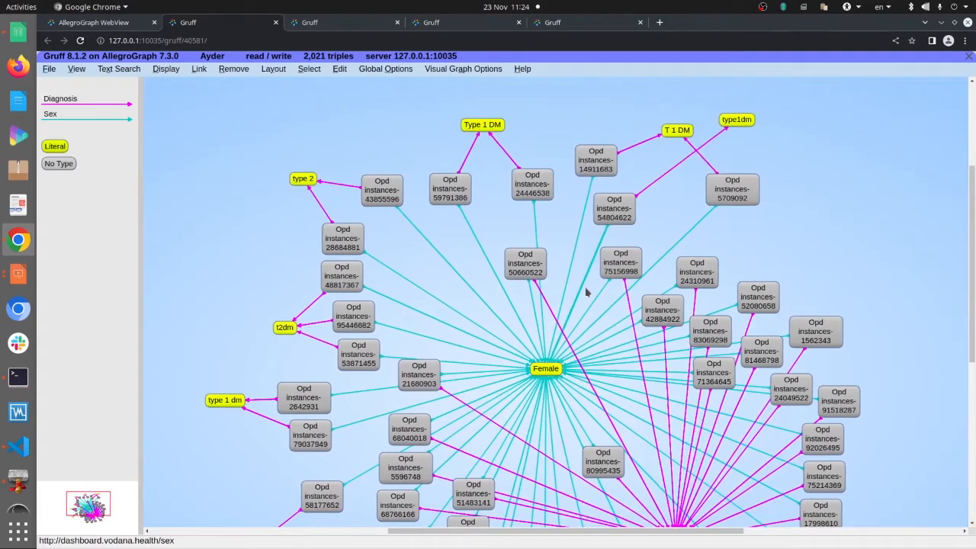
# Look over the diabetes mellites cluster and the other diagnosis nodes around the Female node in the visual graph.
pyautogui.hscroll(2, 586, 292)
pyautogui.scroll(-3, 587, 292)
pyautogui.scroll(-6, 586, 292)
pyautogui.hscroll(2, 586, 292)
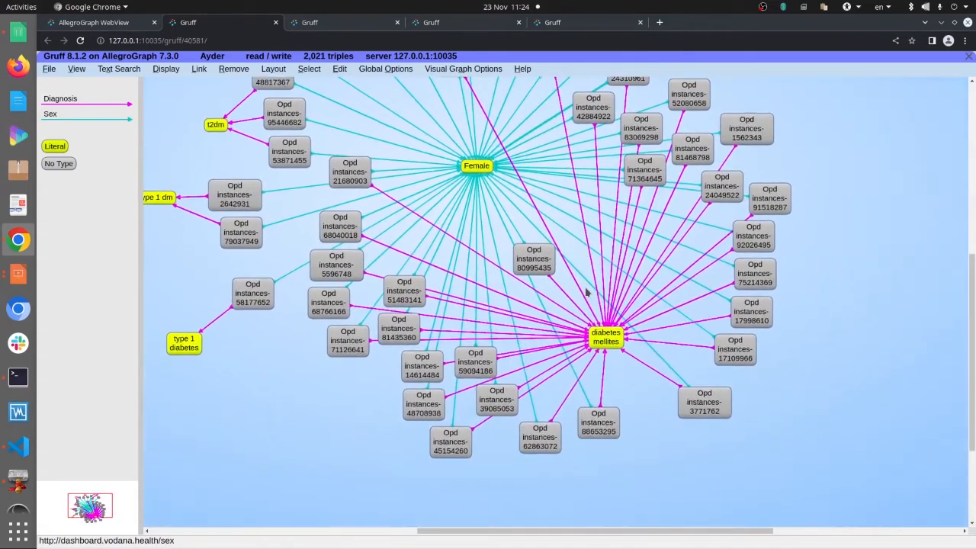
pyautogui.scroll(4, 586, 292)
pyautogui.hscroll(-1, 587, 292)
pyautogui.scroll(1, 586, 292)
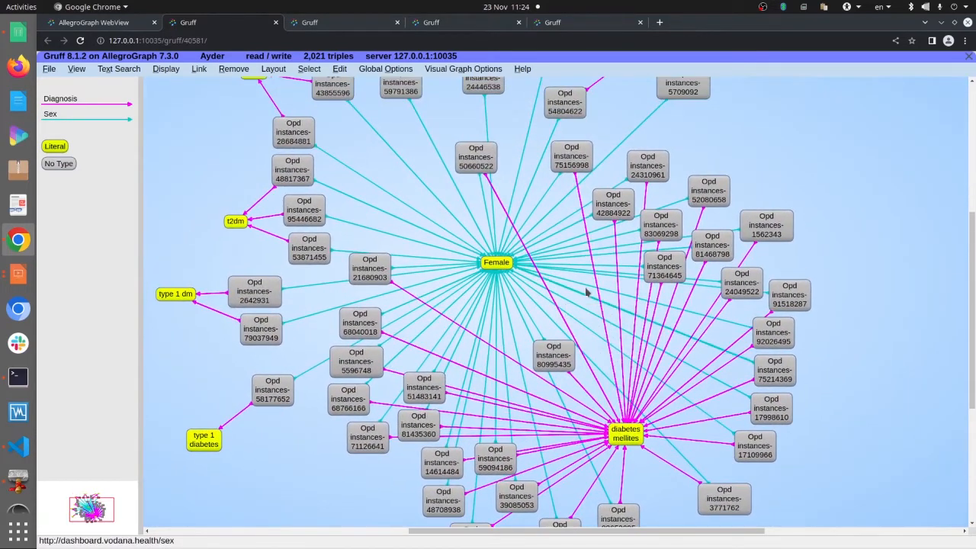
pyautogui.hotkey('alt', 'Tab')
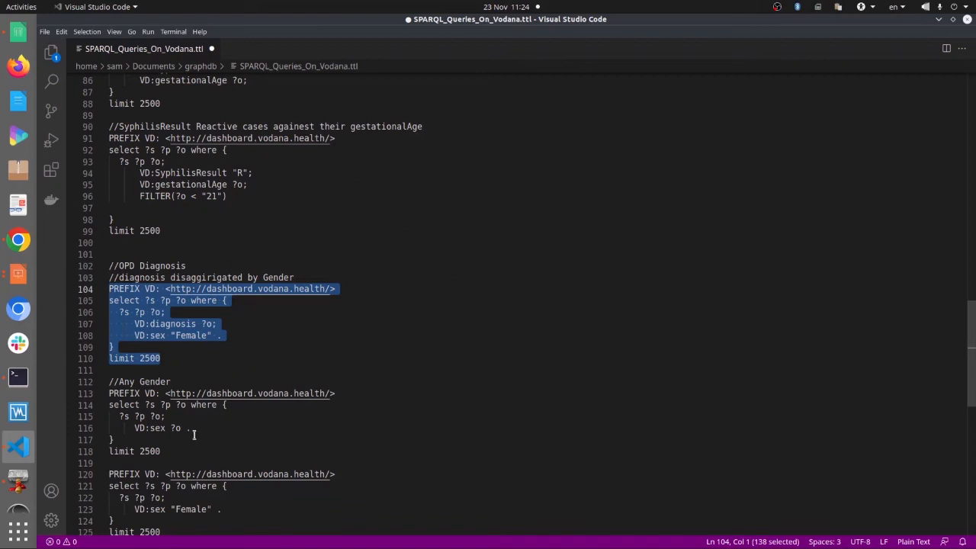
pyautogui.hotkey('alt', 'Tab')
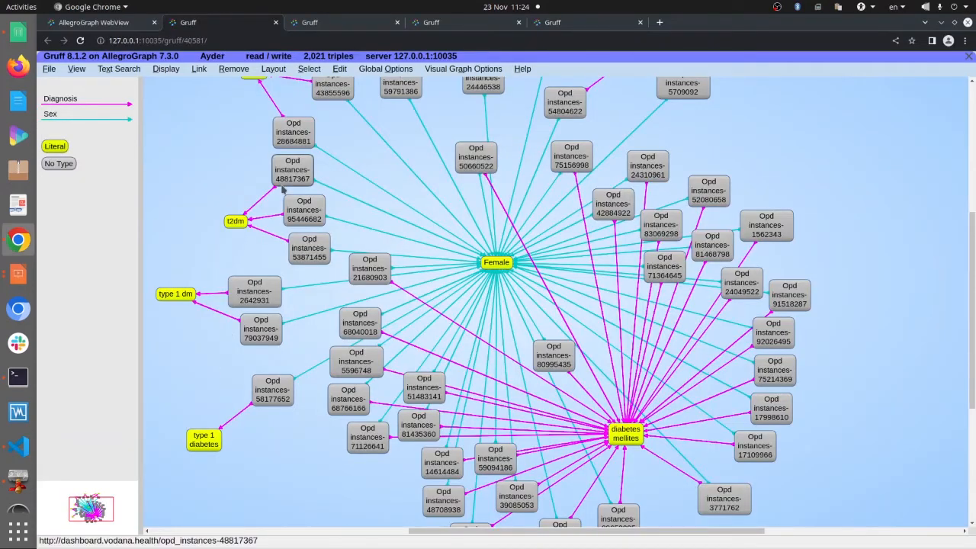
# Change the sex in the diagnosis query to "Male", then run it on Ayder and create a visual graph of the results.
pyautogui.click(77, 69)
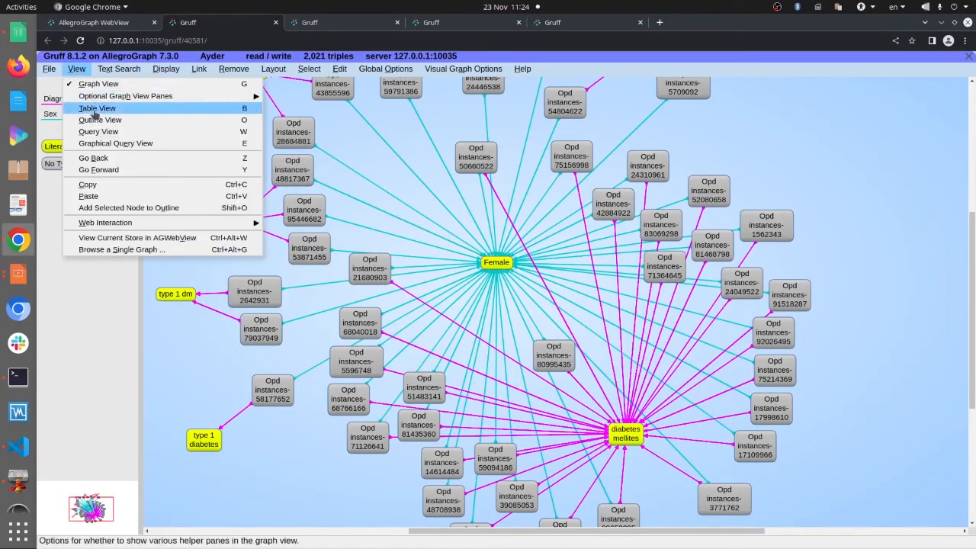
pyautogui.click(97, 133)
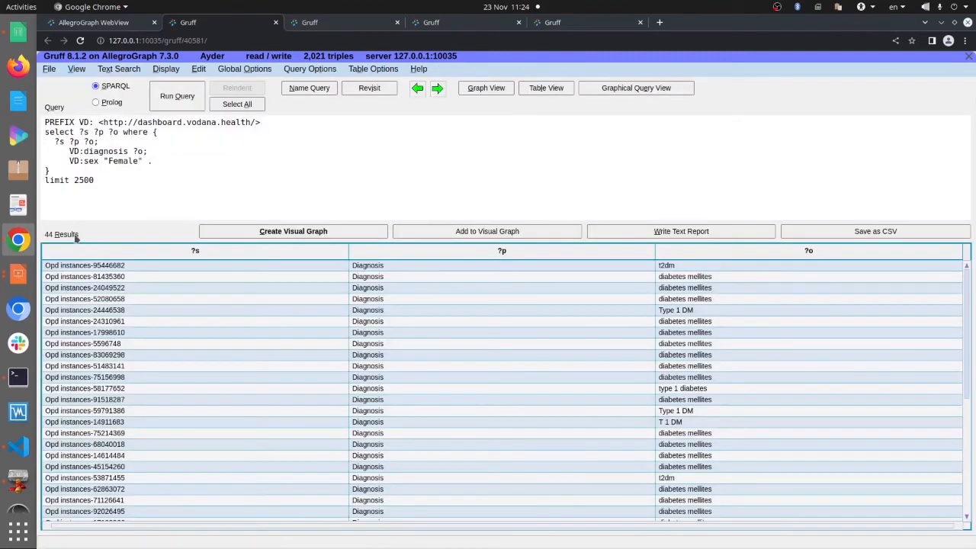
pyautogui.doubleClick(125, 161)
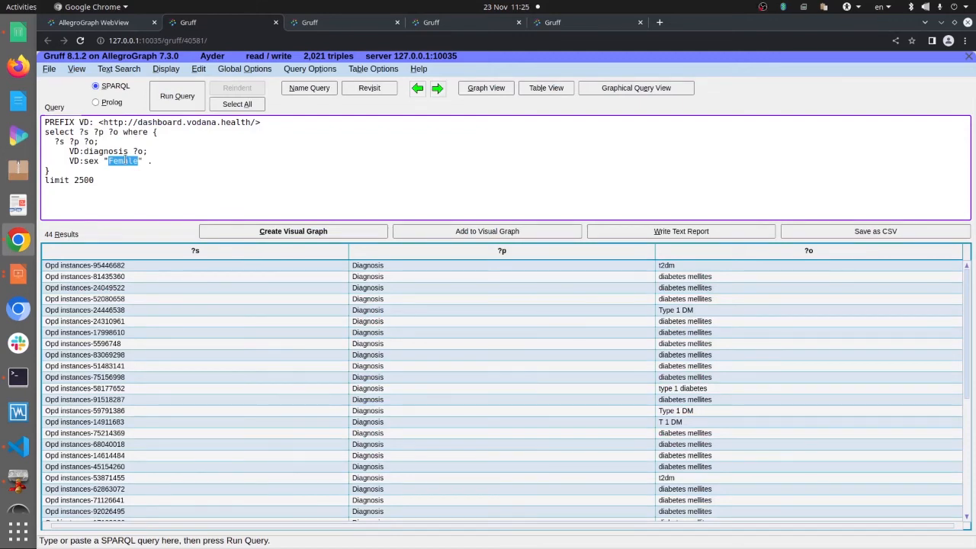
pyautogui.write('Male')
pyautogui.doubleClick(120, 159)
pyautogui.write('Male')
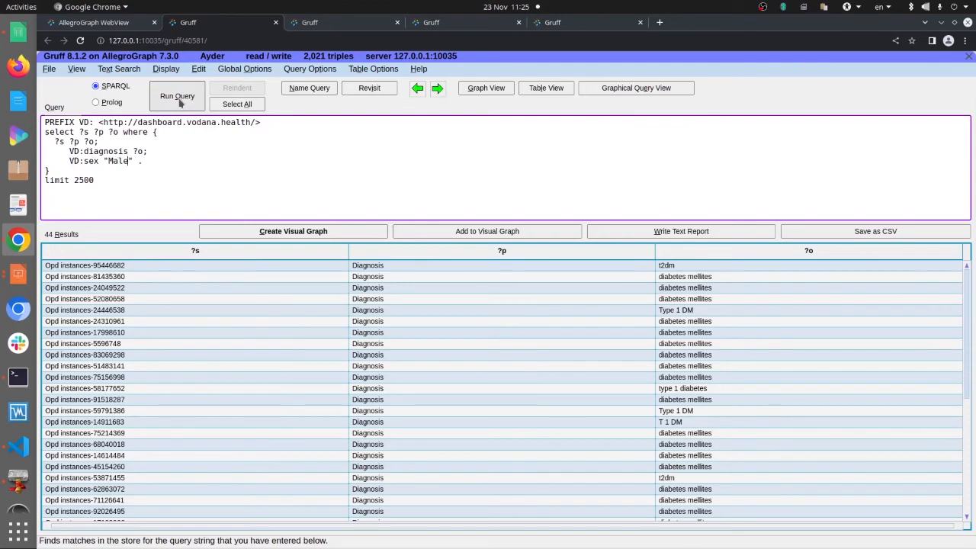
pyautogui.click(178, 98)
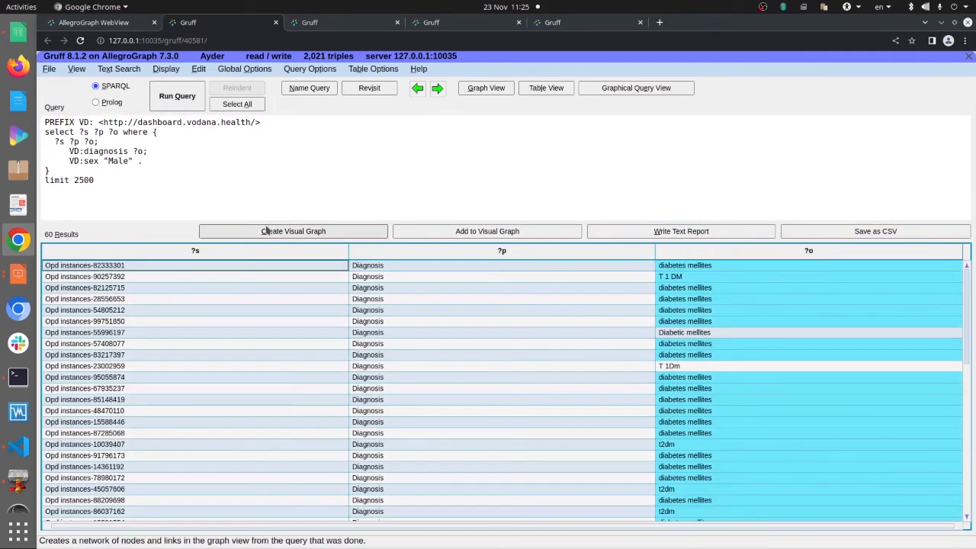
pyautogui.click(267, 234)
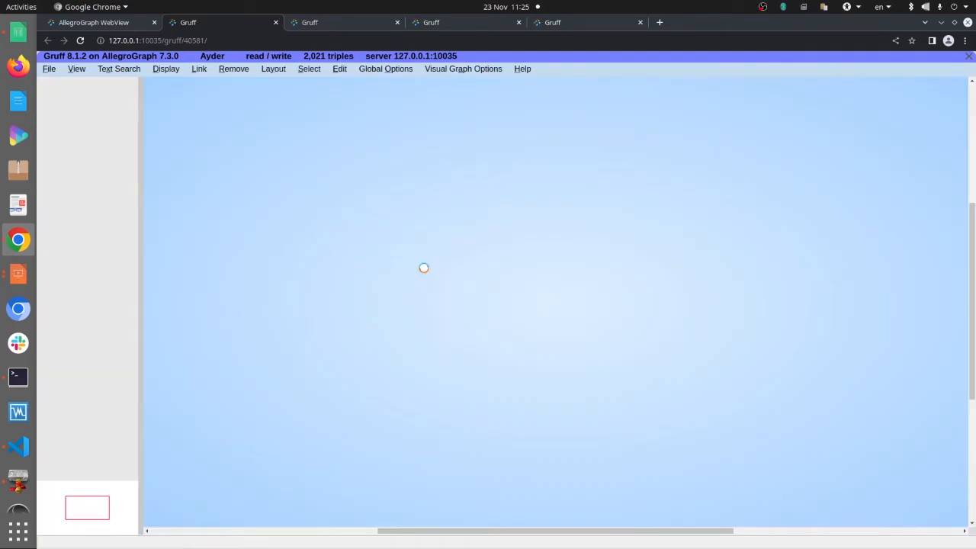
# Copy the Any Gender query with VD:sex ?o and limit 2500 from Visual Studio Code and return to Chrome.
pyautogui.hotkey('alt', 'Tab')
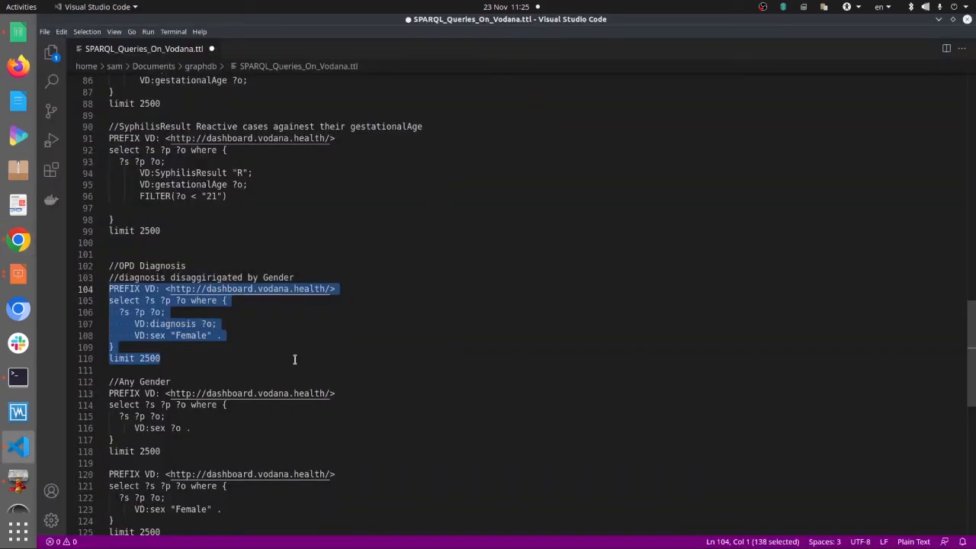
pyautogui.scroll(-5, 294, 359)
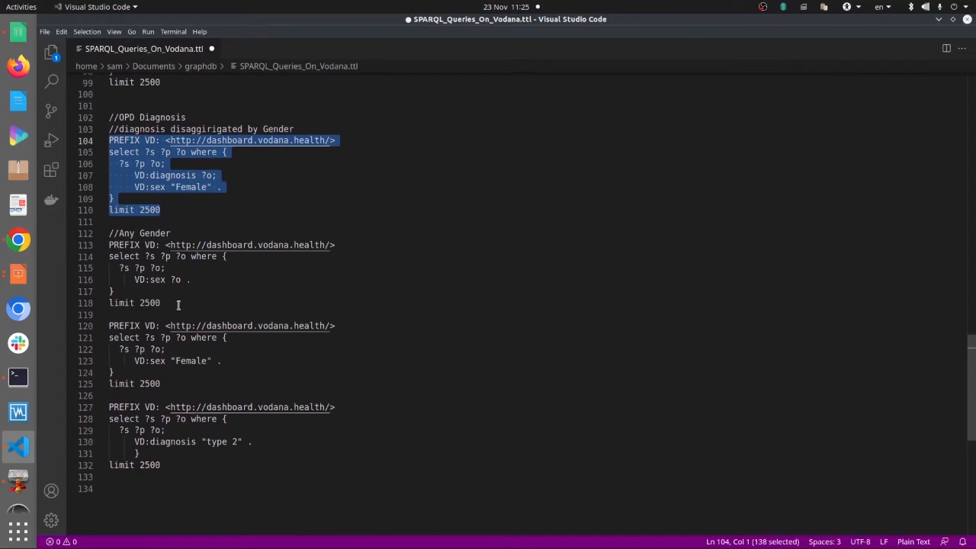
pyautogui.moveTo(177, 305); pyautogui.dragTo(108, 245)
pyautogui.hotkey('ctrl', 'c')
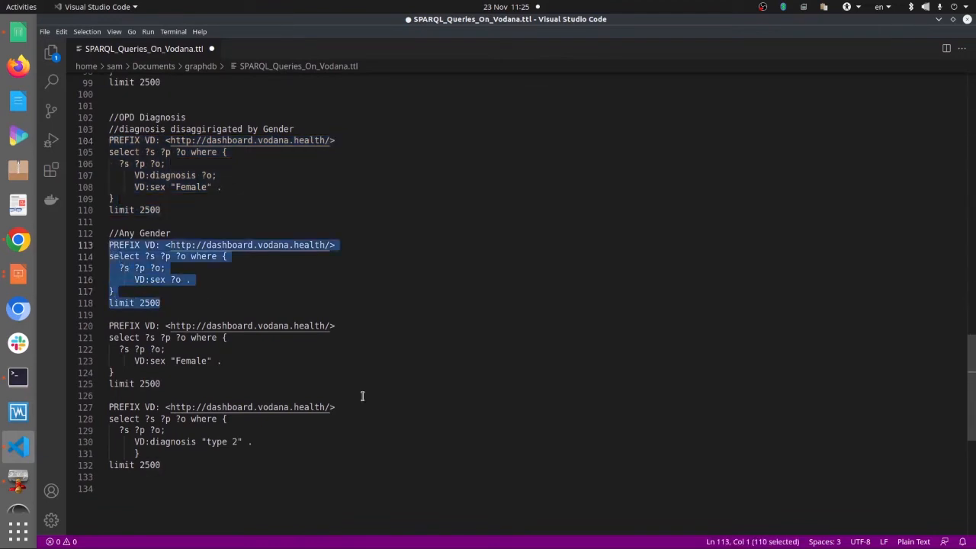
pyautogui.hotkey('alt', 'Tab')
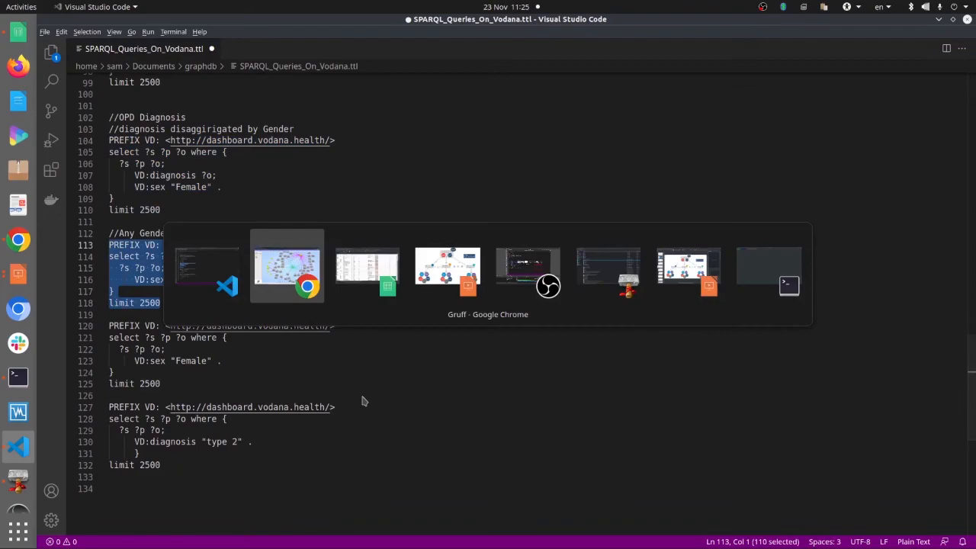
# Replace the Male diagnosis query with the copied Any Gender query, run it on Ayder and create a visual graph.
pyautogui.scroll(-5, 492, 353)
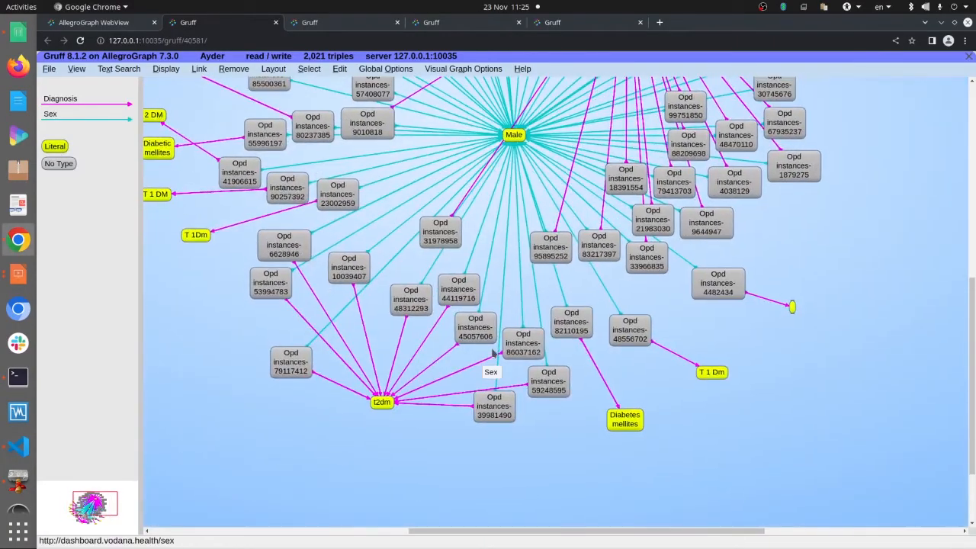
pyautogui.scroll(4, 492, 353)
pyautogui.hscroll(-2, 493, 353)
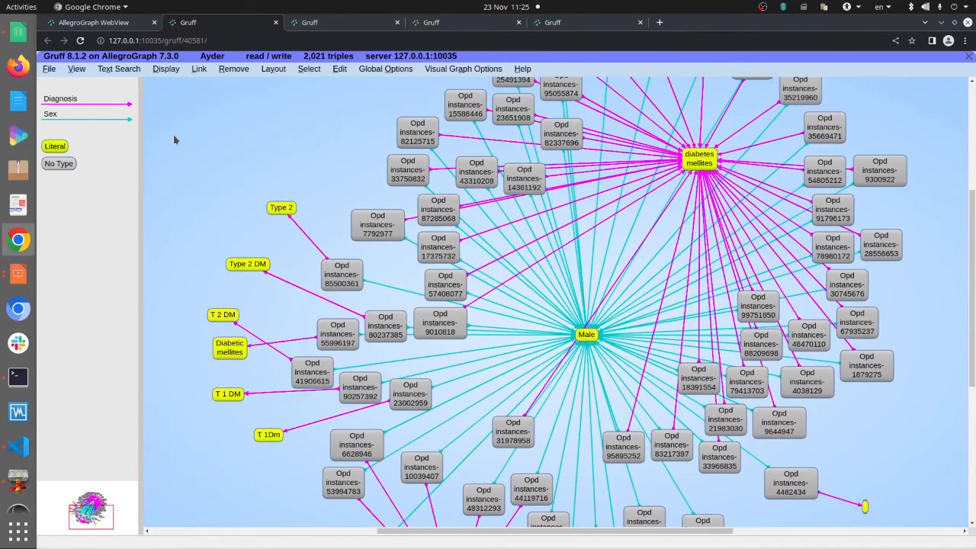
pyautogui.click(77, 68)
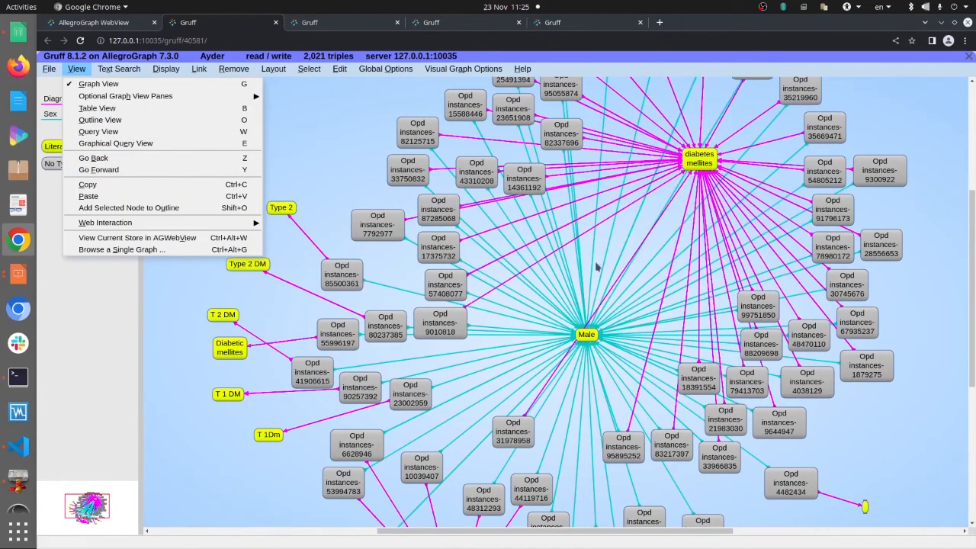
pyautogui.scroll(2, 534, 274)
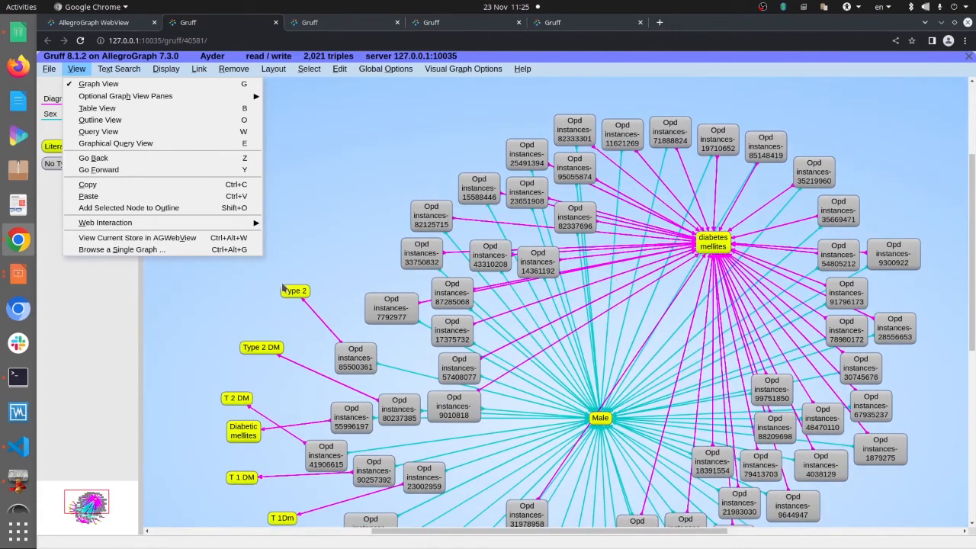
pyautogui.click(107, 132)
pyautogui.click(120, 180)
pyautogui.hotkey('ctrl', 'a')
pyautogui.hotkey('ctrl', 'v')
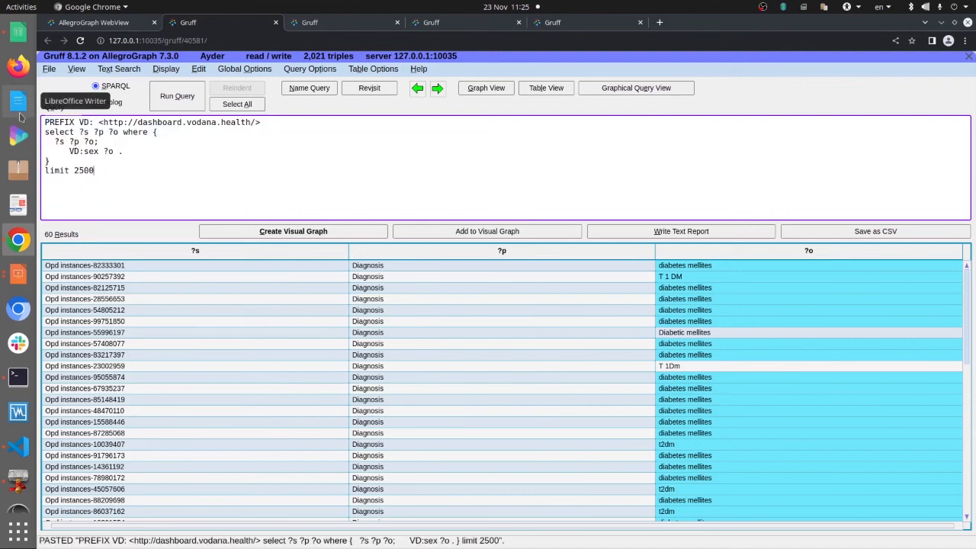
pyautogui.click(175, 96)
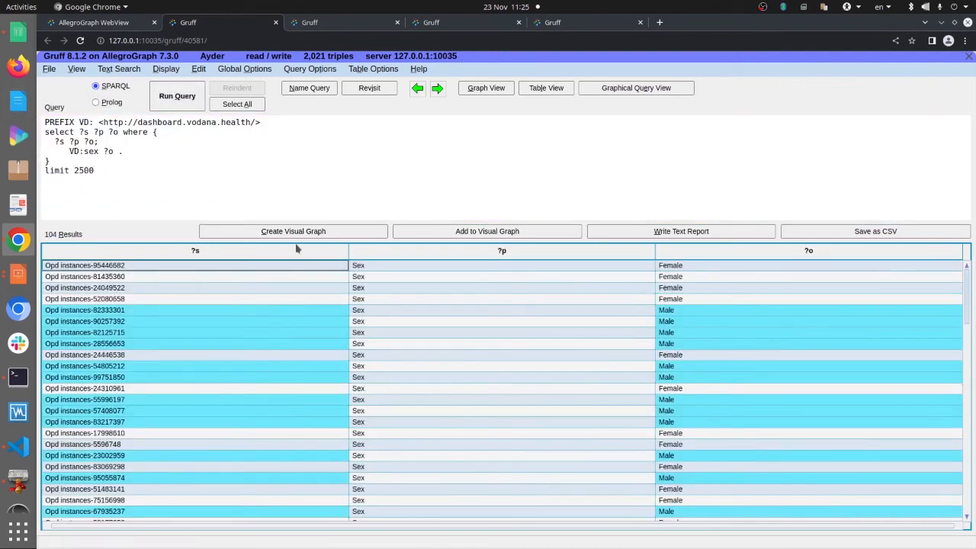
pyautogui.click(298, 231)
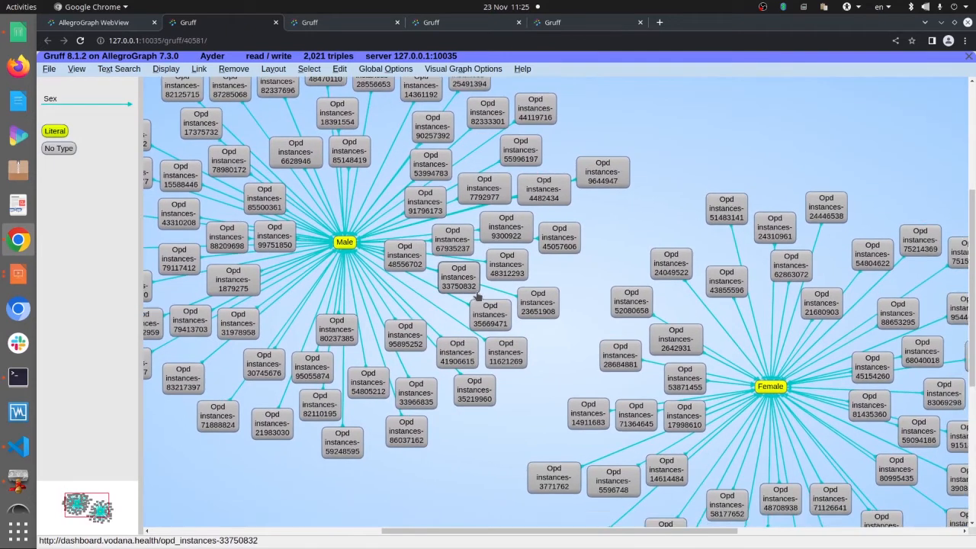
# Copy the VD:diagnosis "type 2" query with limit 2500 from Visual Studio Code and return to Chrome.
pyautogui.hotkey('alt', 'Tab')
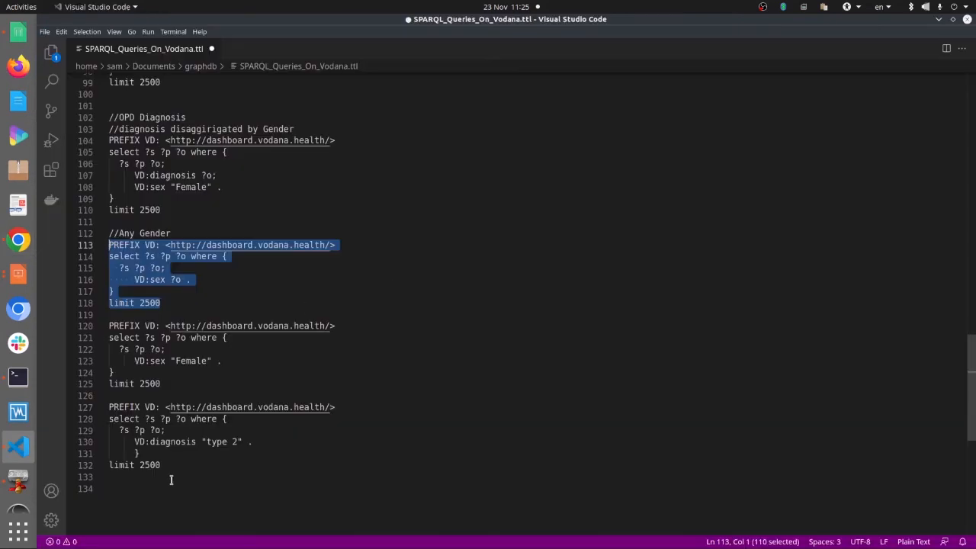
pyautogui.moveTo(162, 466); pyautogui.dragTo(107, 411)
pyautogui.hotkey('ctrl', 'c')
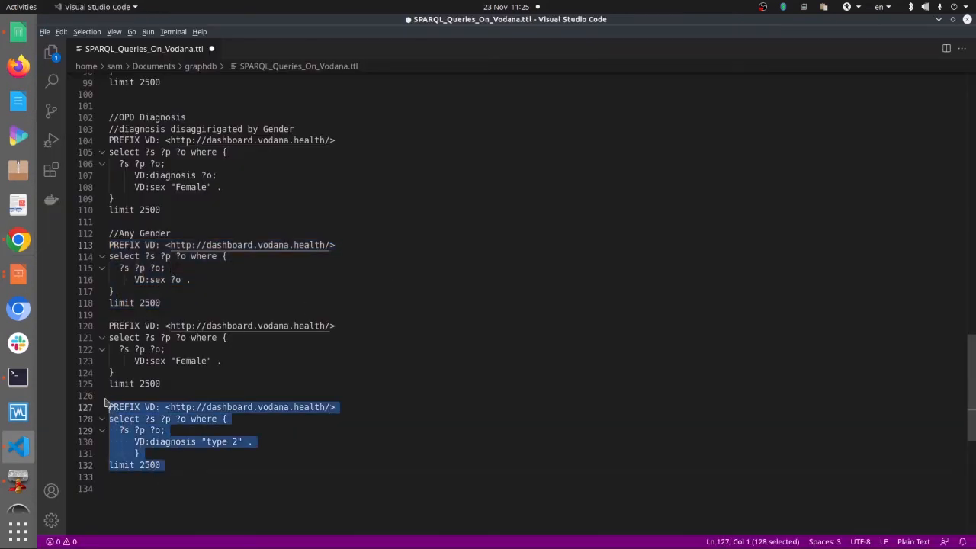
pyautogui.hotkey('alt', 'Tab')
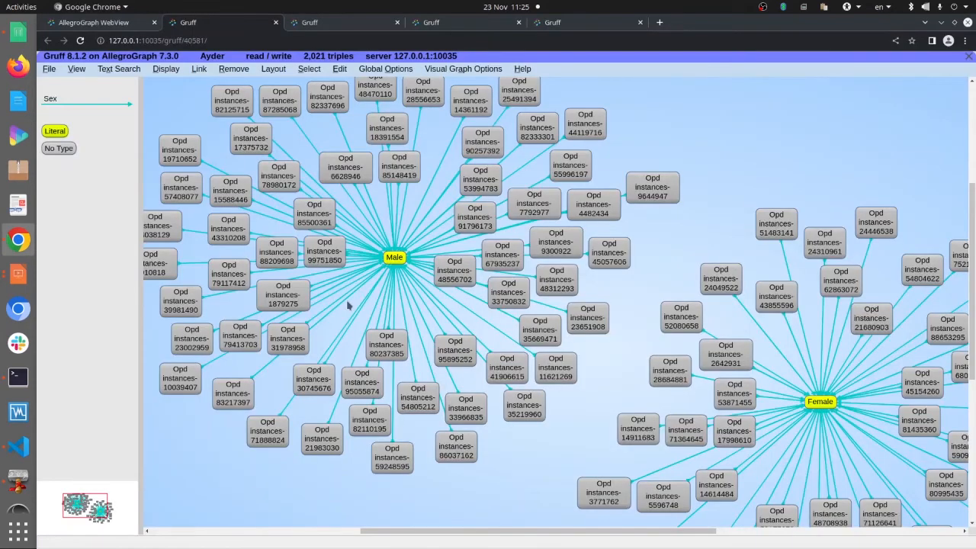
# Replace the Any Gender query with the copied diagnosis "type 2" query, run it on Ayder and create a visual graph.
pyautogui.click(76, 68)
pyautogui.click(95, 133)
pyautogui.moveTo(200, 193); pyautogui.dragTo(33, 126)
pyautogui.hotkey('ctrl', 'v')
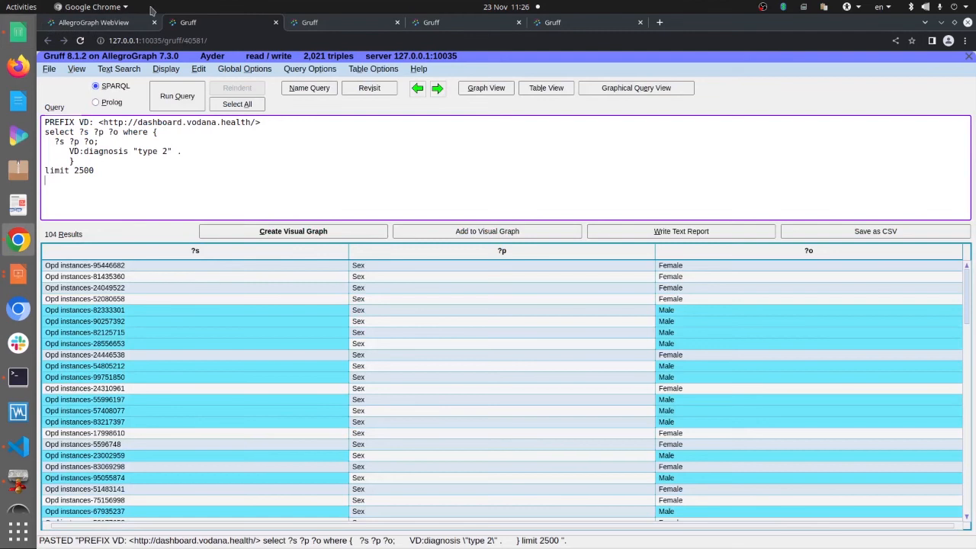
pyautogui.click(176, 96)
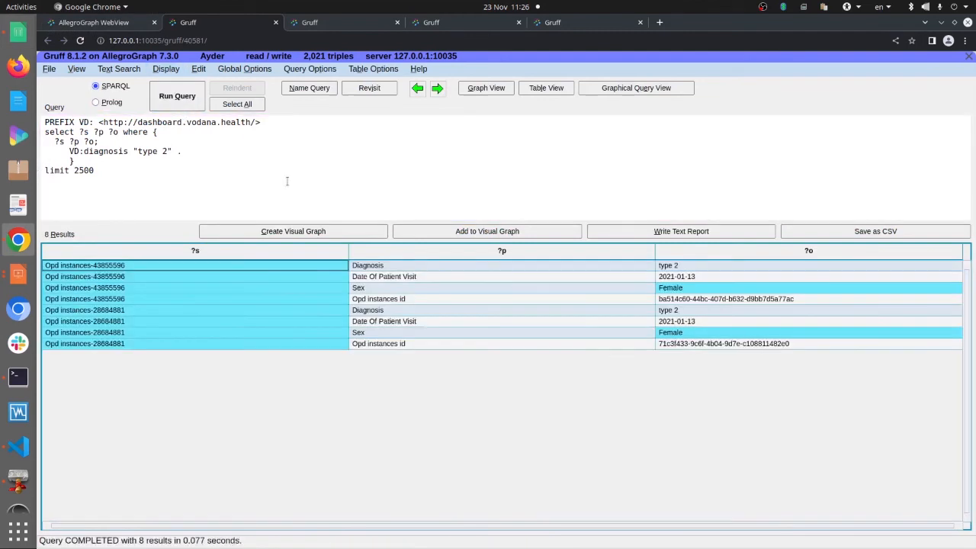
pyautogui.click(283, 233)
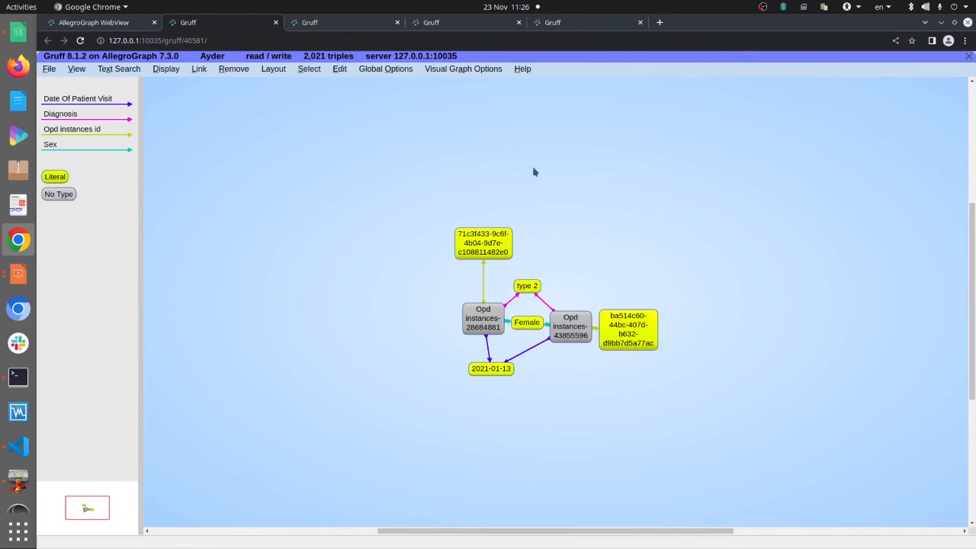
# Switch to the presentation slide with the VODAN Centeral aggregate server and facility architecture diagram.
pyautogui.hotkey('alt', 'Tab')
pyautogui.hotkey('alt', 'Tab')
pyautogui.hotkey('alt', 'Tab')
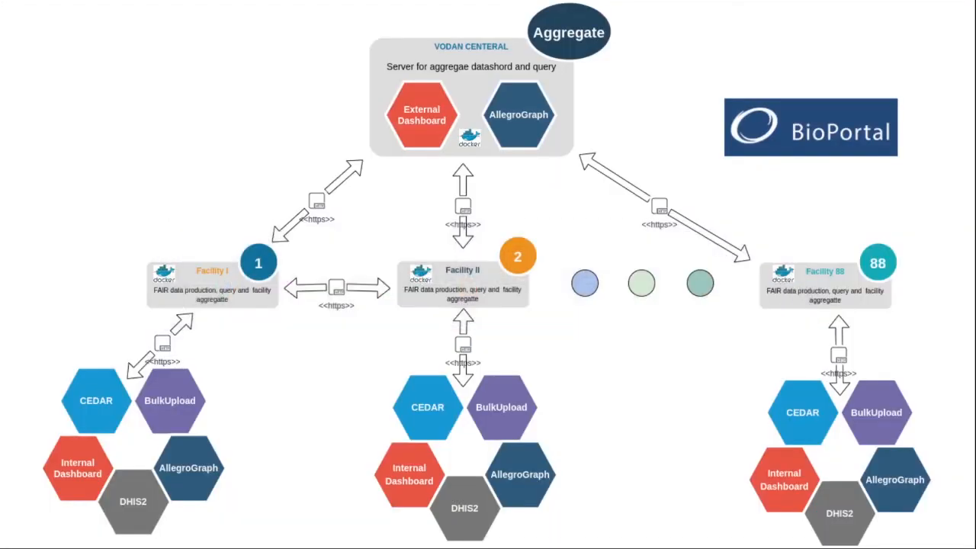